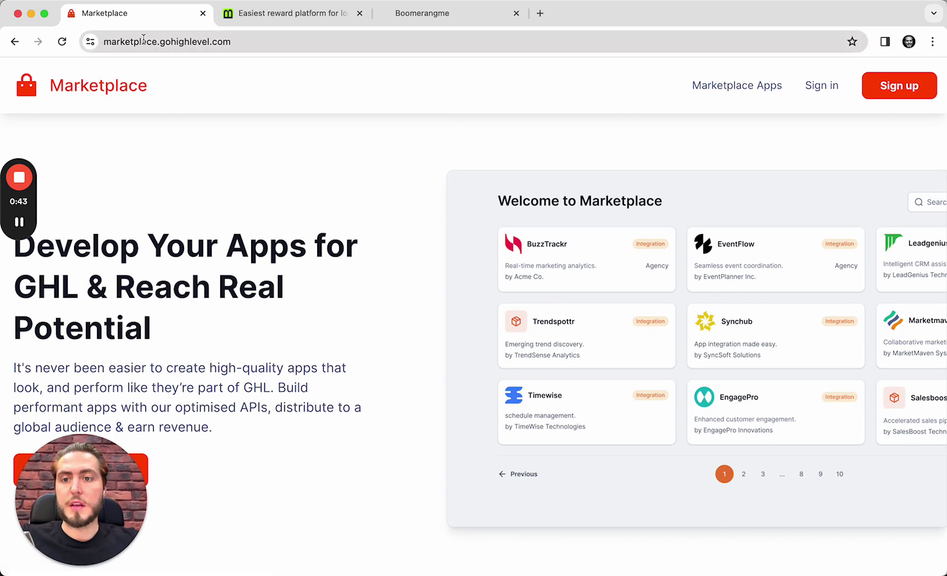
Search Marketplace Apps for 'booma', open the Boomerang SaaS listing, then switch to the Boomerang tab
left_click(717, 84)
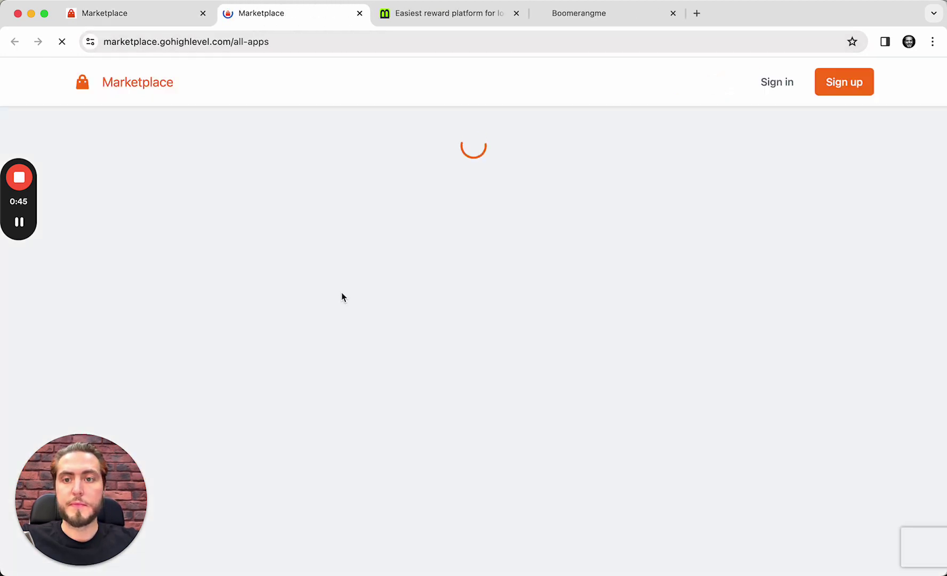
left_click(723, 144)
type("bo")
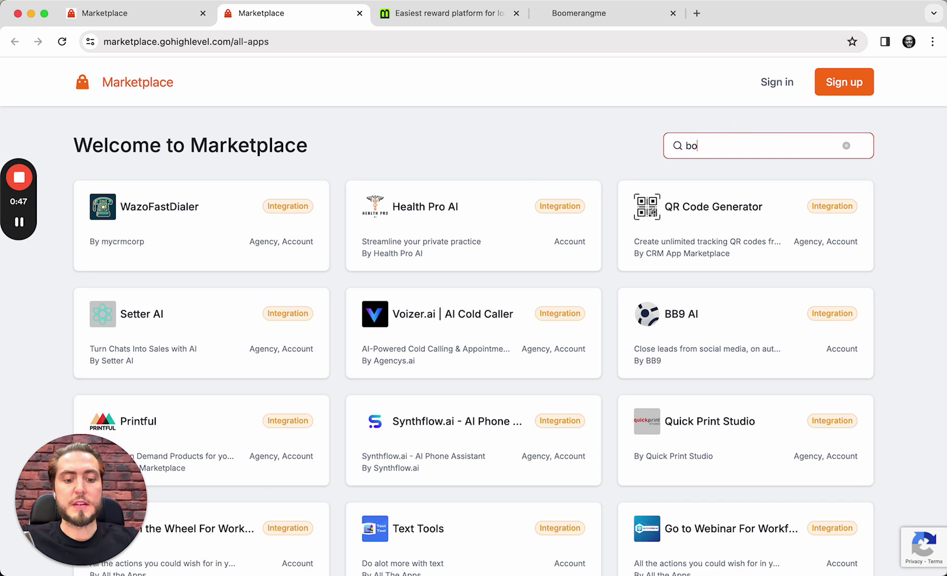
type("oma")
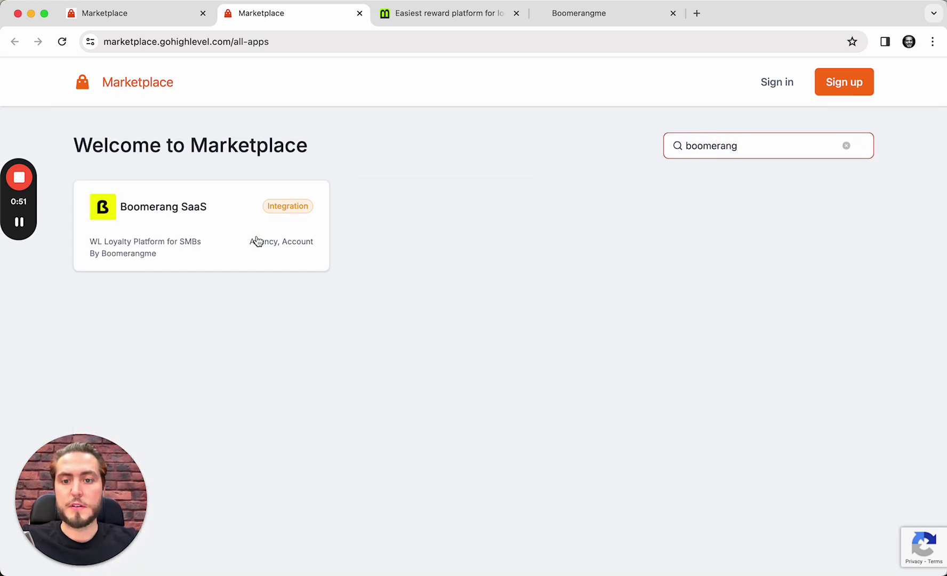
left_click(256, 240)
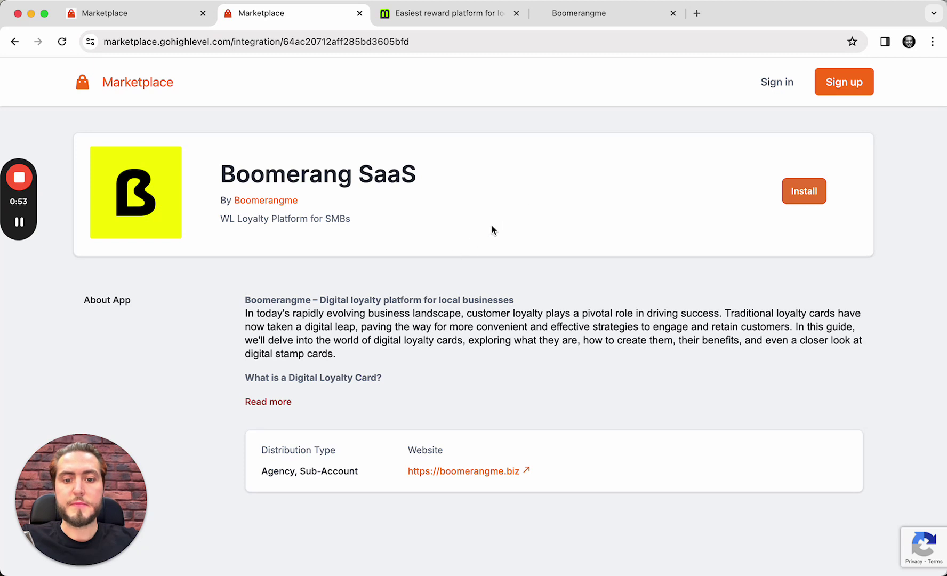
left_click(444, 13)
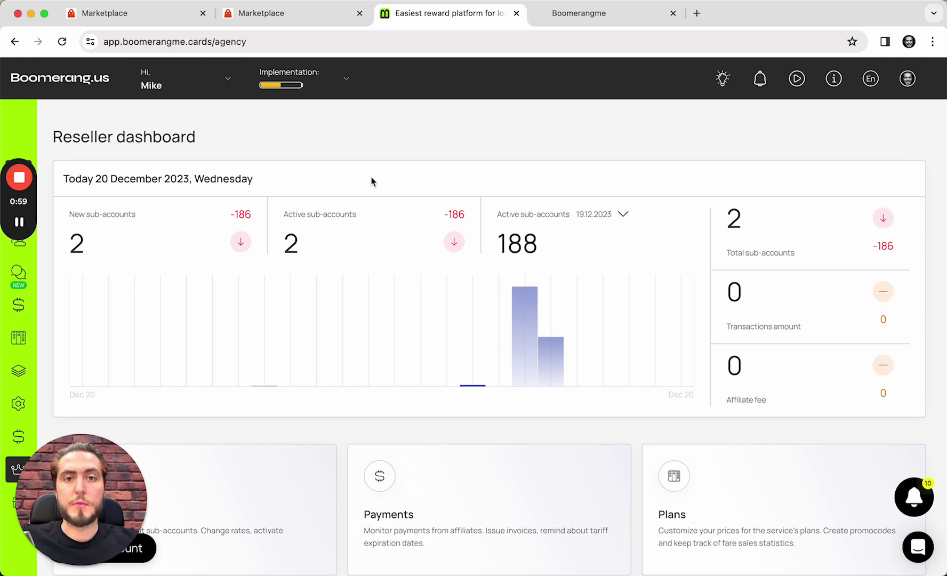
Select the app.boomerangme.cards/agency address, then return to the Boomerang SaaS marketplace tab
left_click(116, 37)
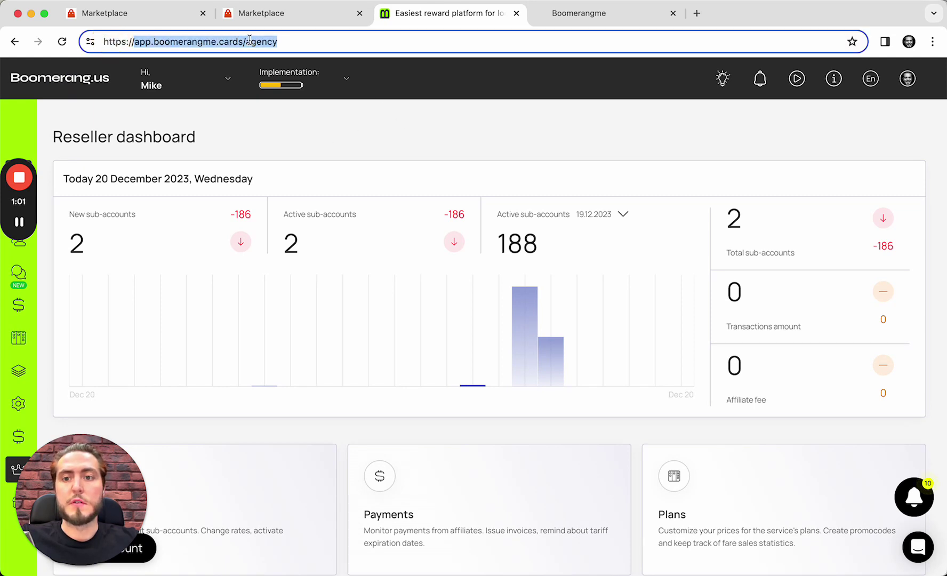
left_click(233, 42)
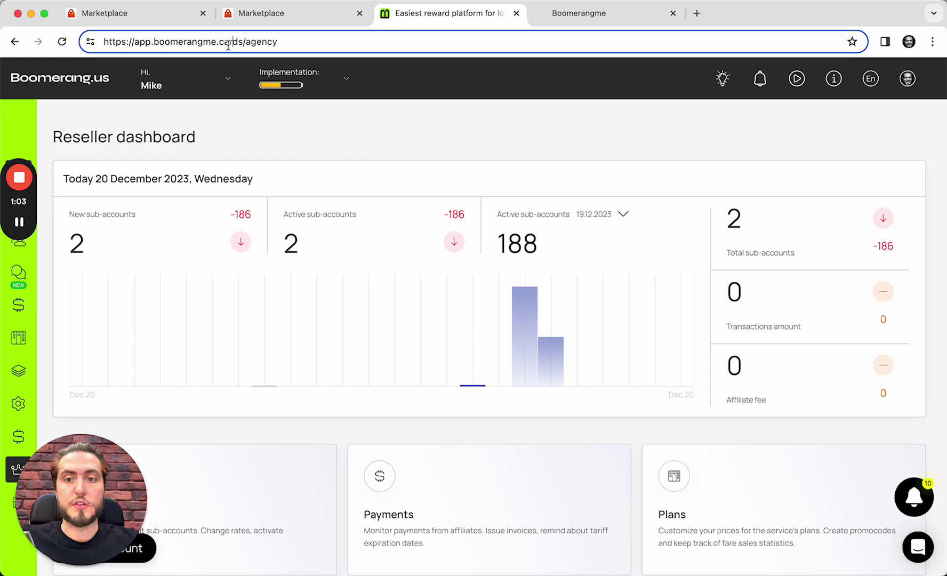
mouse_move(244, 41)
left_mouse_down()
mouse_move(153, 47)
mouse_move(243, 41)
left_mouse_up()
left_click(138, 42)
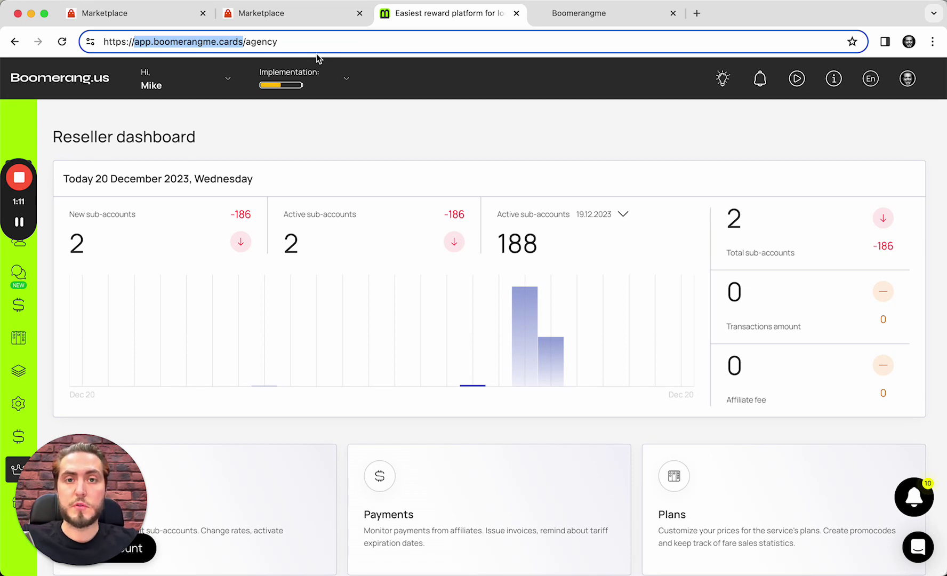
left_click(308, 13)
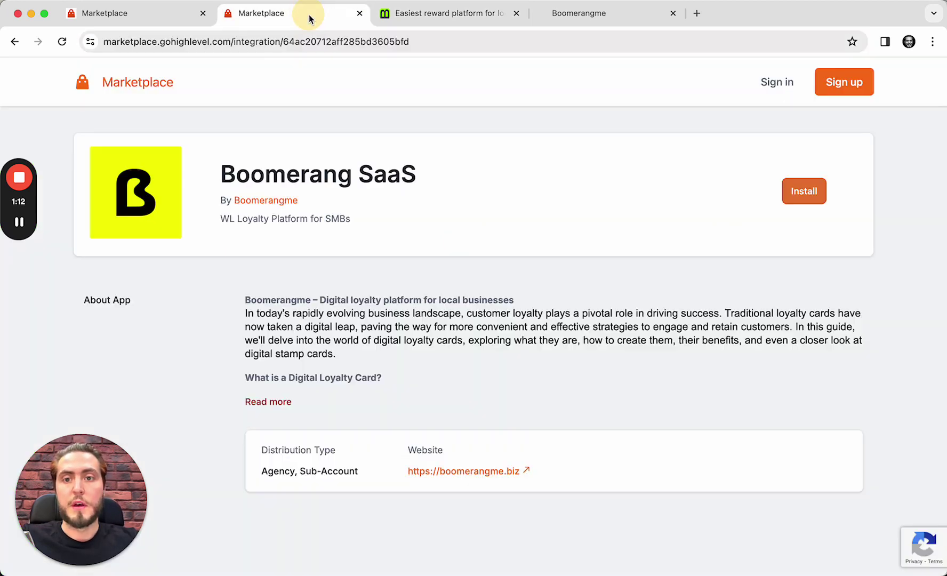
Install Boomerang SaaS for the Boomerangme agency with access to all sub-accounts
left_click(802, 207)
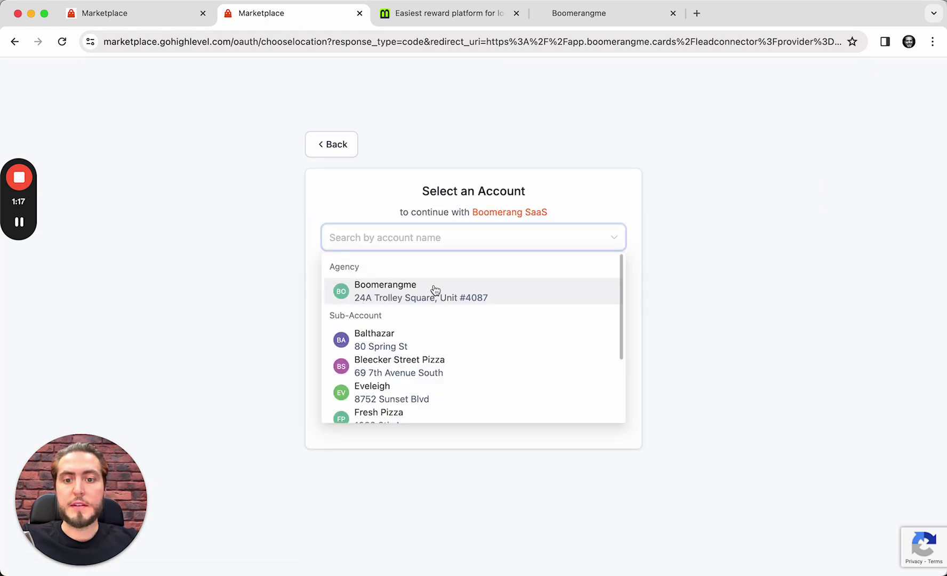
left_click(400, 298)
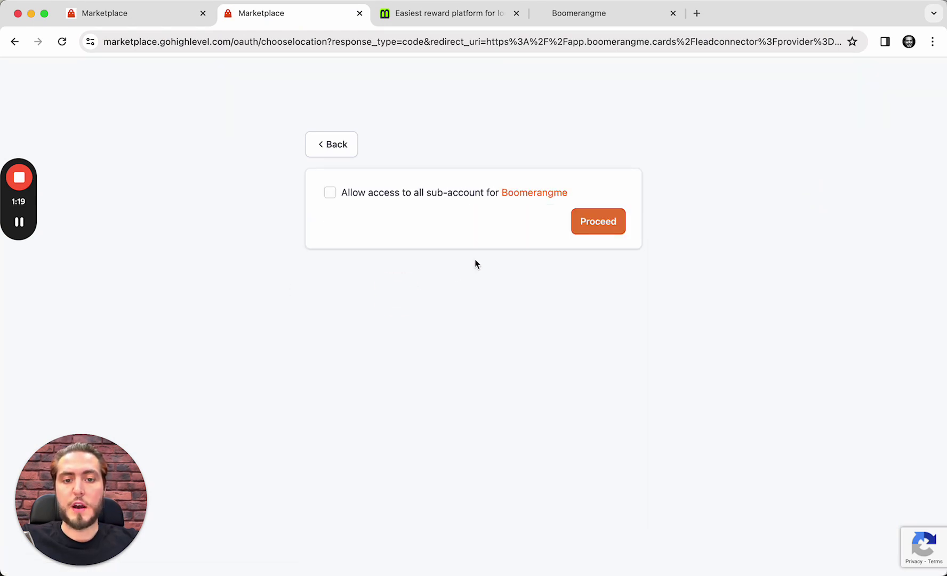
left_click(395, 191)
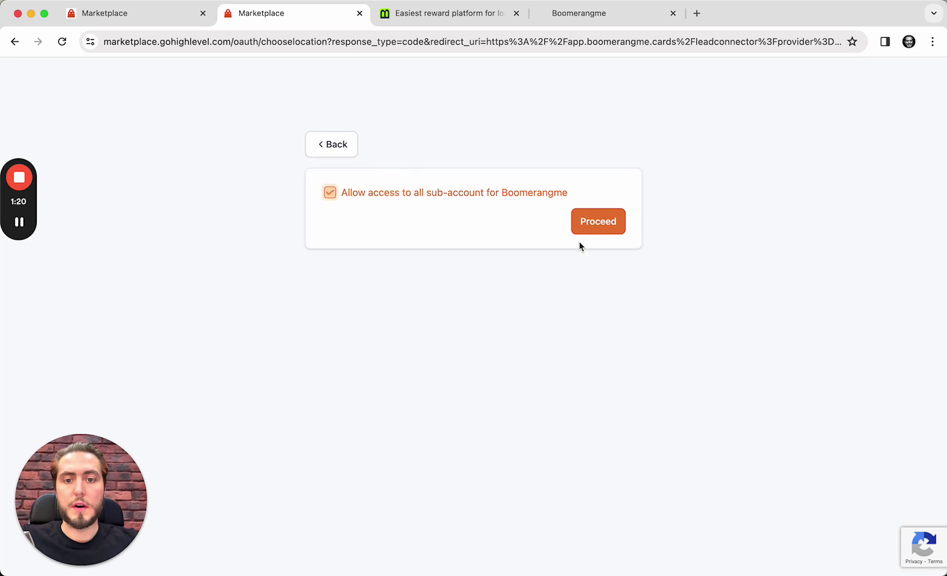
left_click(610, 225)
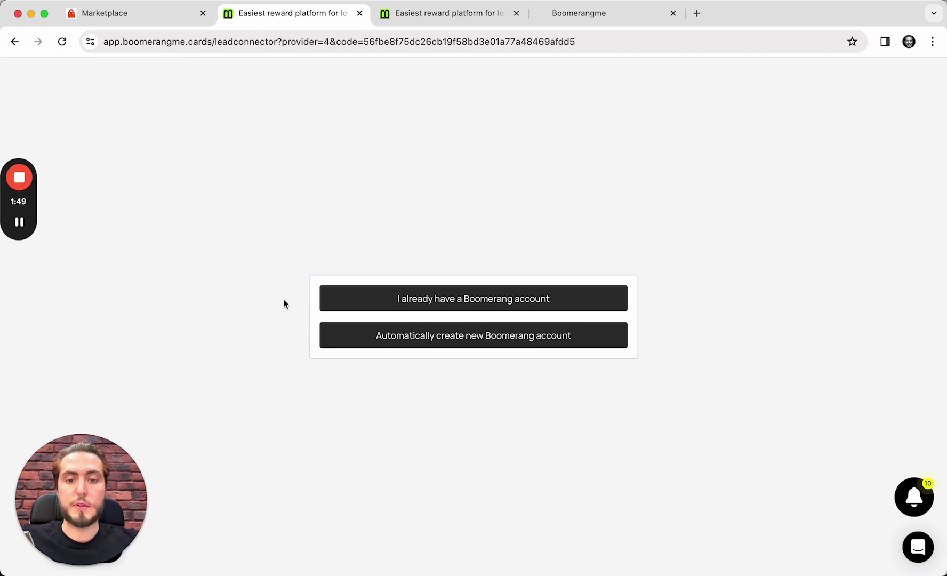
Link the install to the existing Boomerang account, adding LeadConnector SaaS integration ID 115
left_click(354, 304)
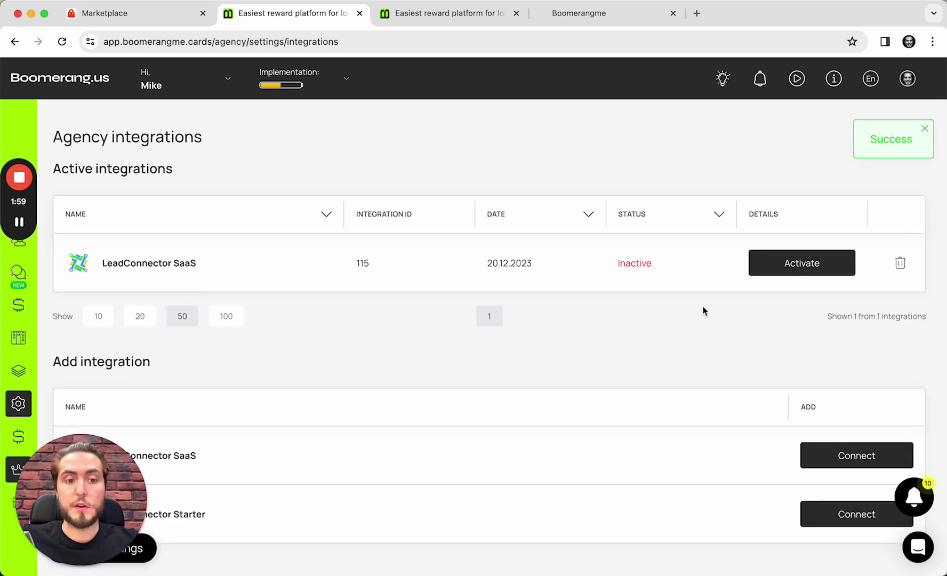
Activate LeadConnector SaaS and save 'Boomerang => GHL & GHL => Boomerang' sub-account sync
left_click(806, 266)
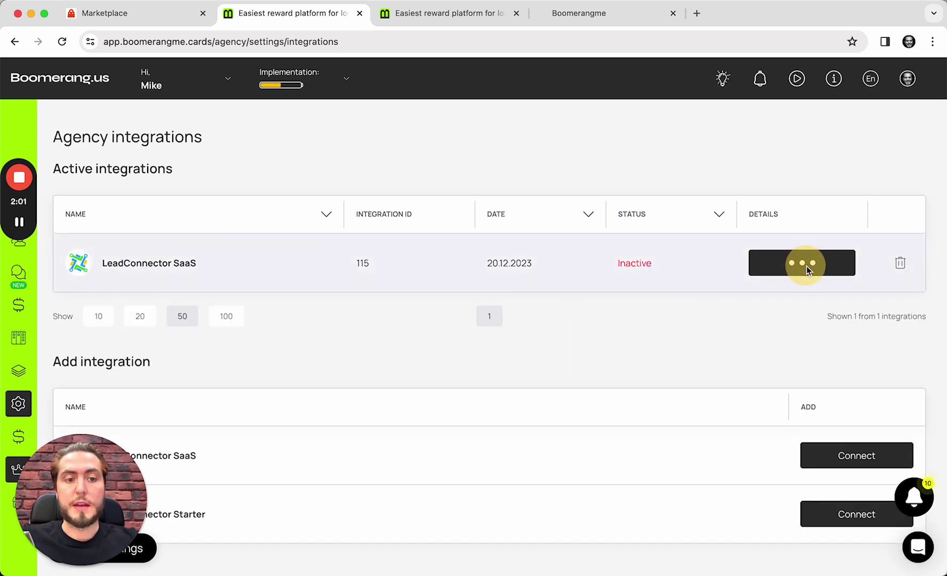
left_click(200, 261)
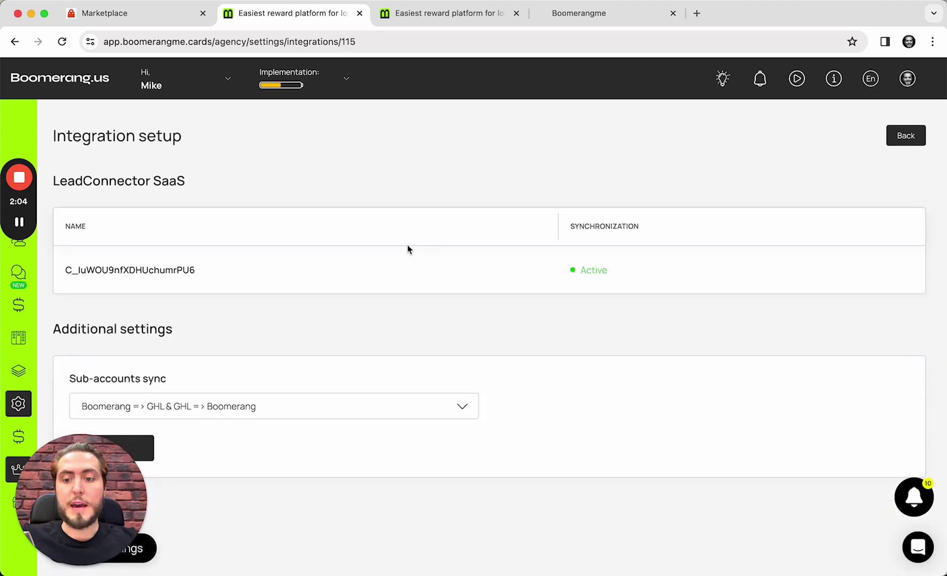
left_click_drag(108, 468, 717, 466)
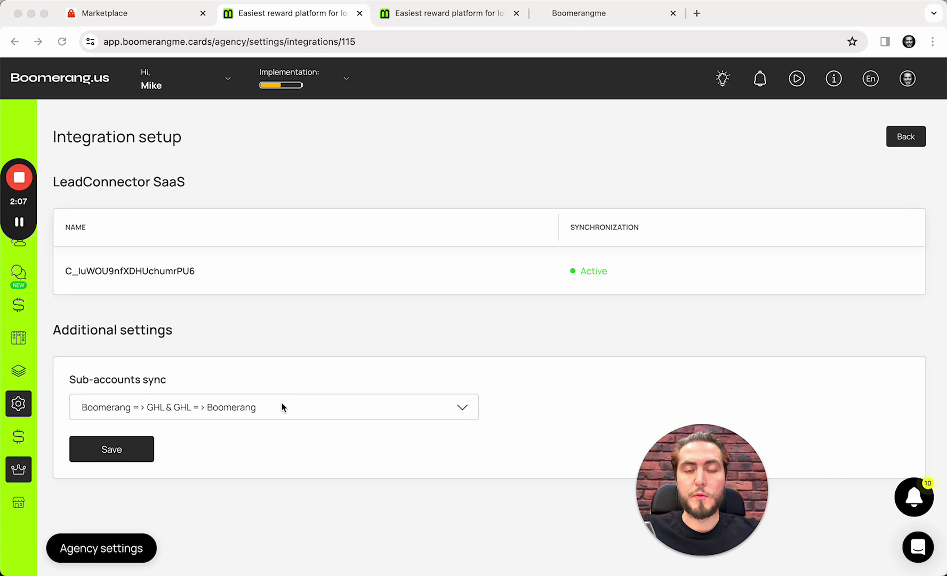
left_click(178, 407)
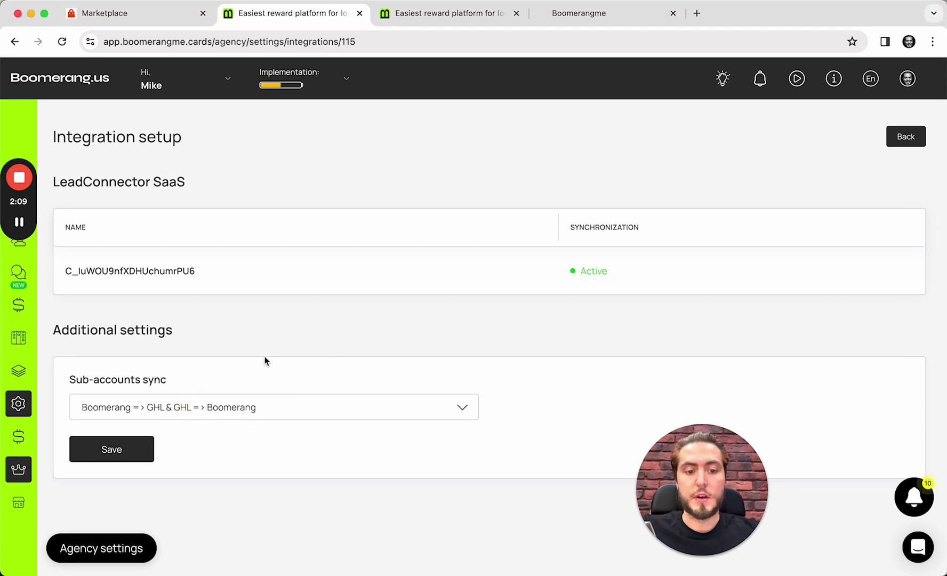
left_click(226, 413)
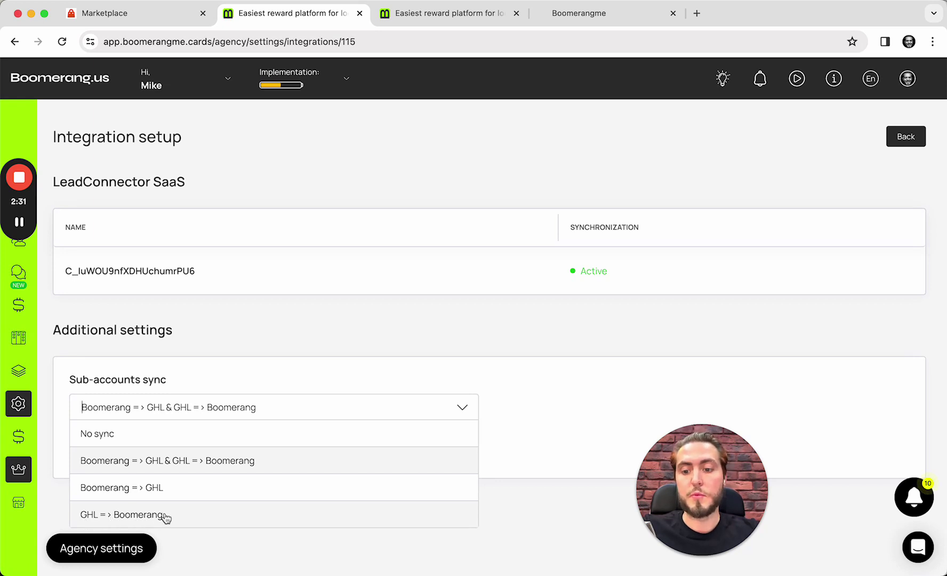
left_click(232, 459)
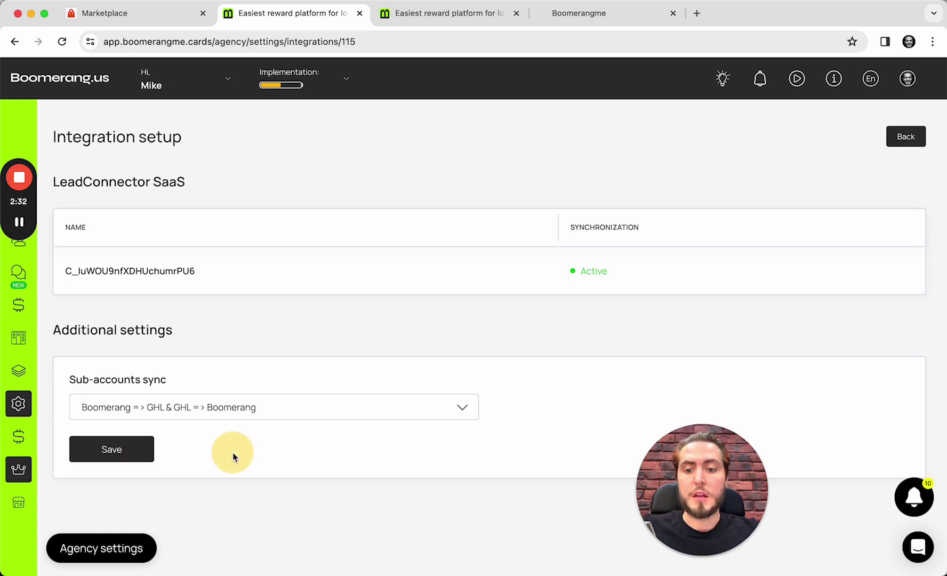
left_click(136, 451)
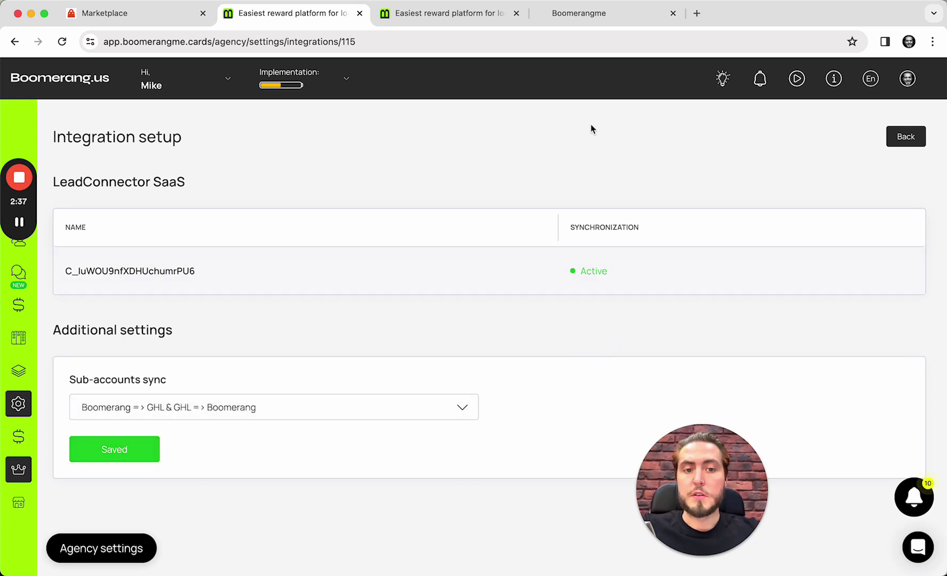
left_click(900, 140)
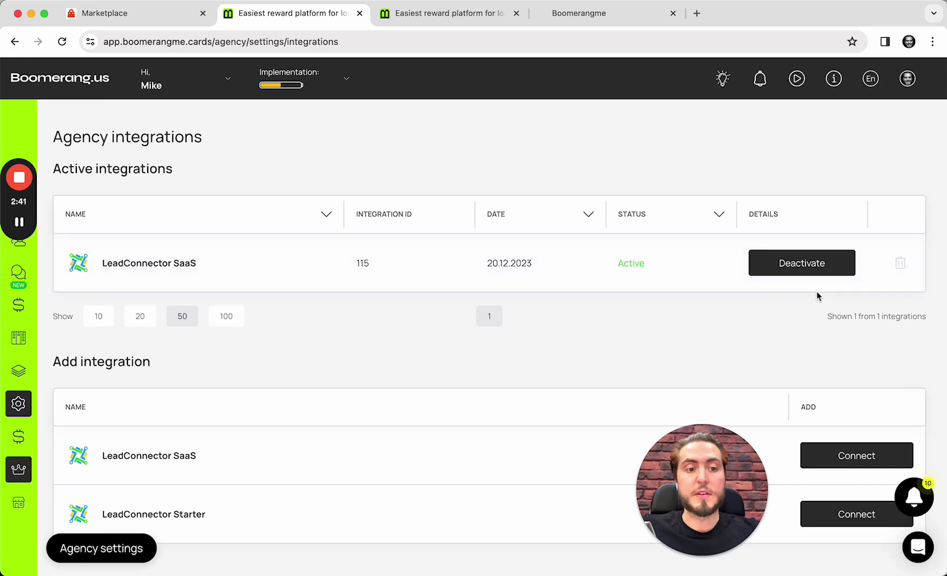
Deactivate and delete the existing LeadConnector SaaS integration
left_click(819, 264)
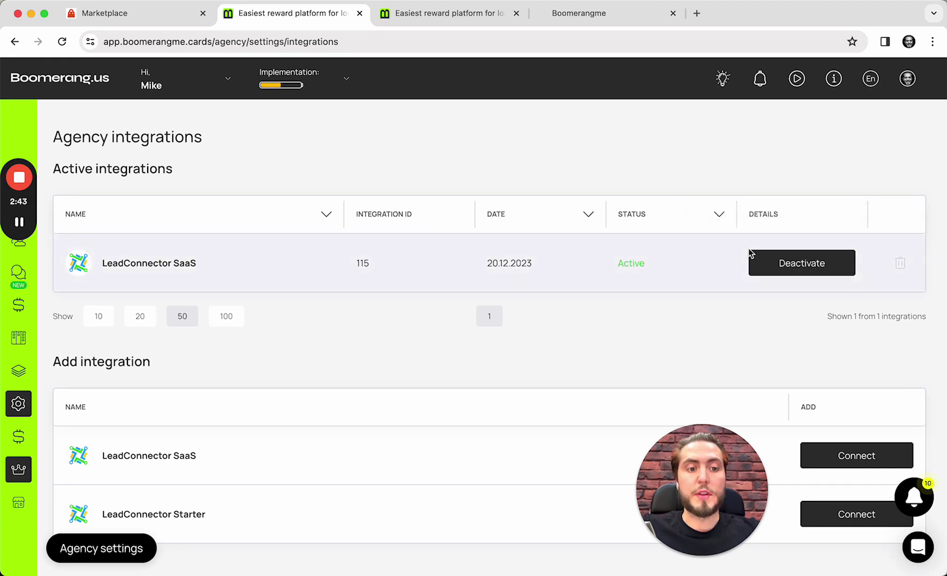
left_click(899, 263)
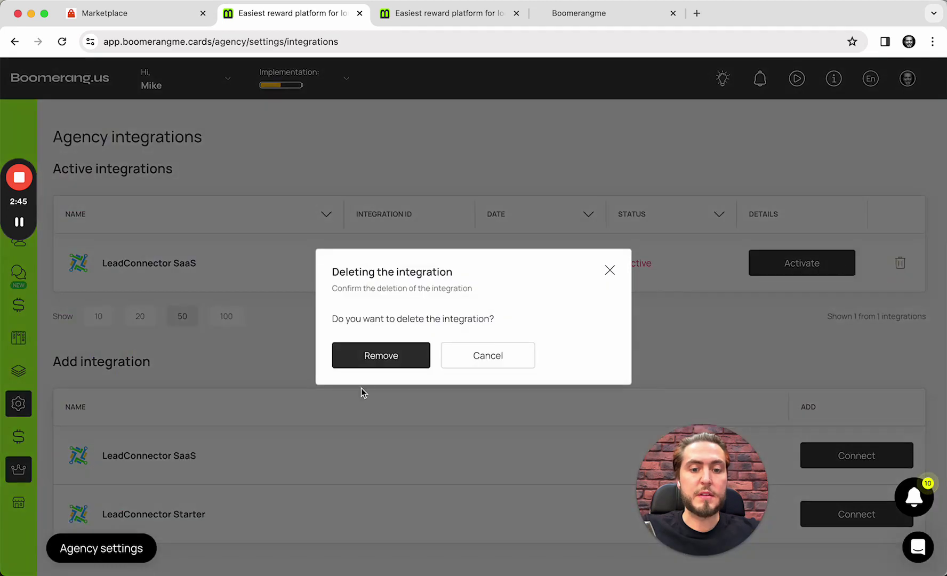
left_click(407, 352)
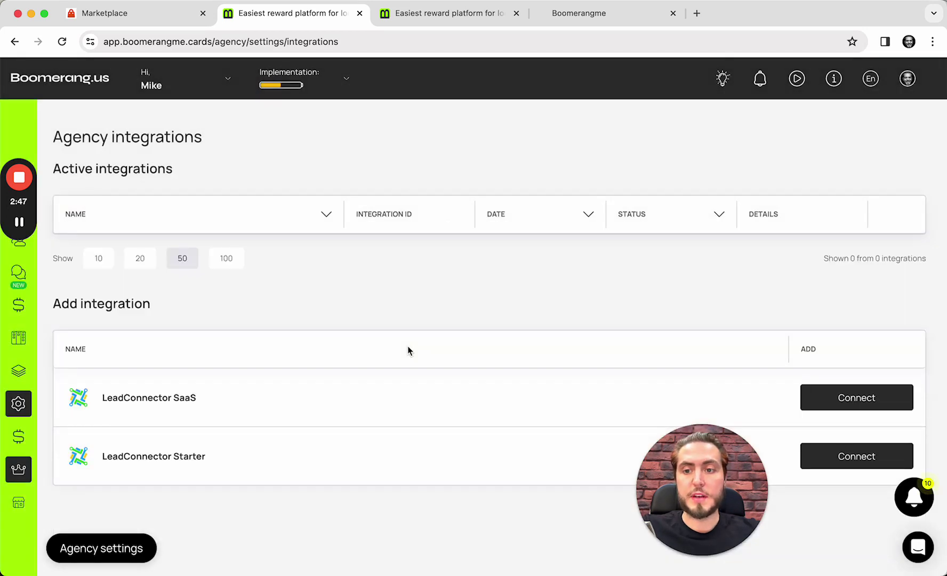
From the reseller dashboard's Settings > Integrations, start connecting LeadConnector SaaS
left_click(72, 81)
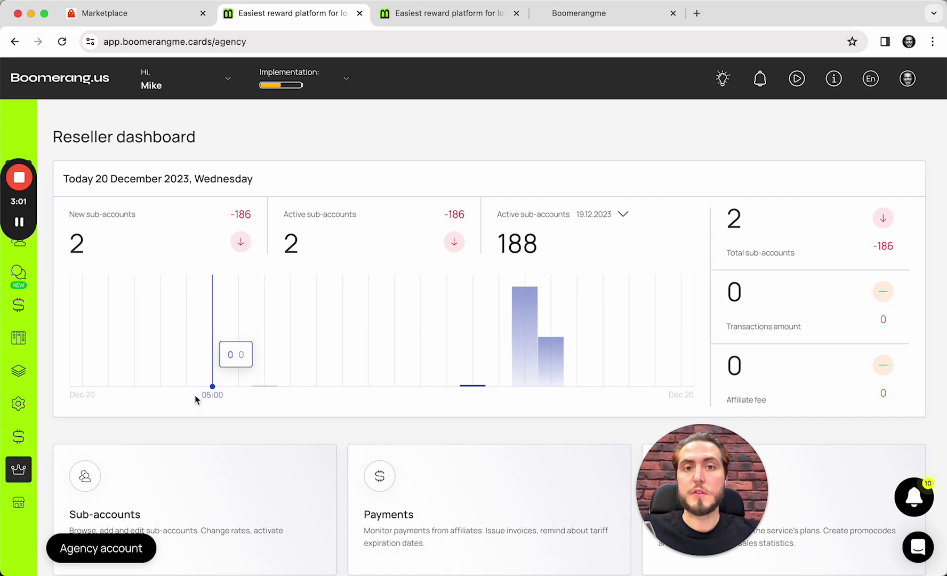
scroll(245, 397, "down", 2)
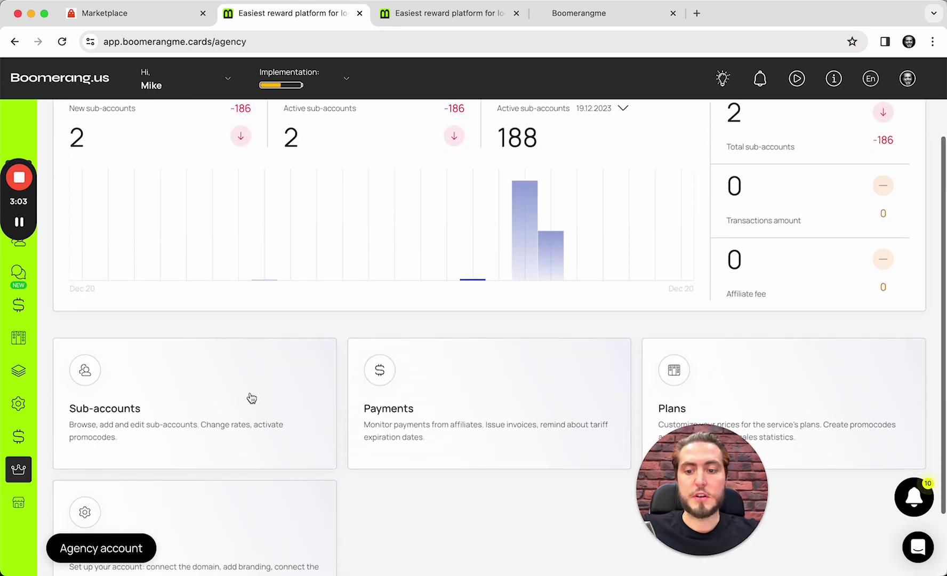
scroll(260, 313, "down", 2)
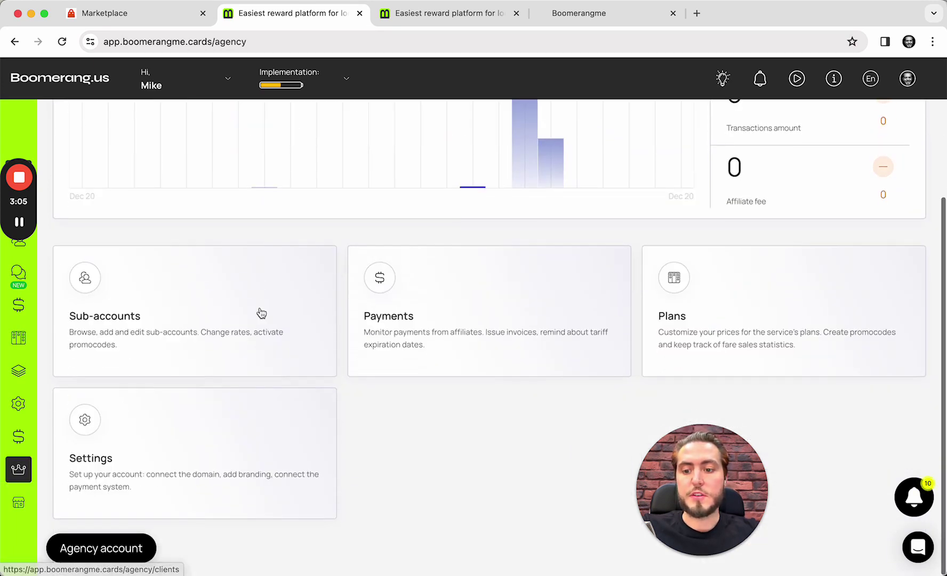
left_click(190, 433)
left_click(205, 376)
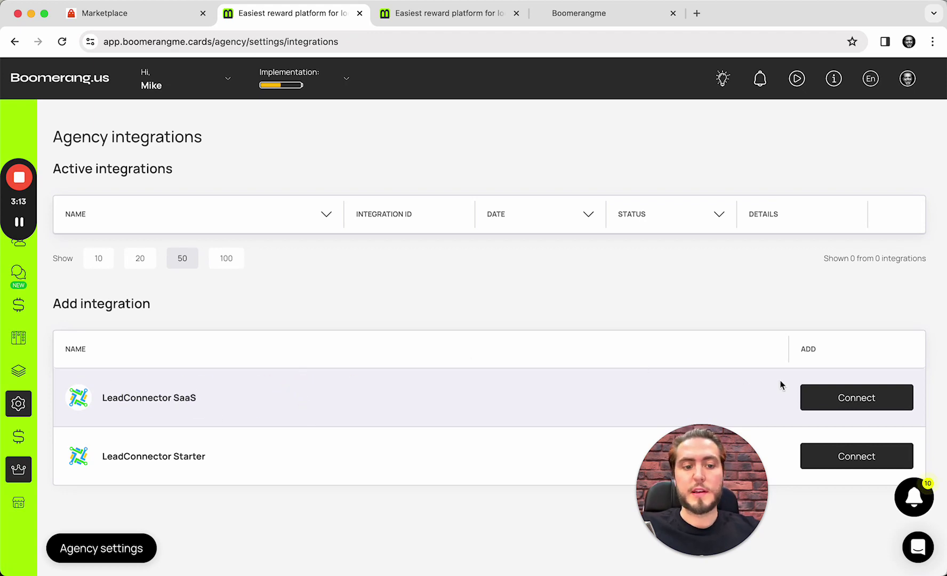
left_click(842, 408)
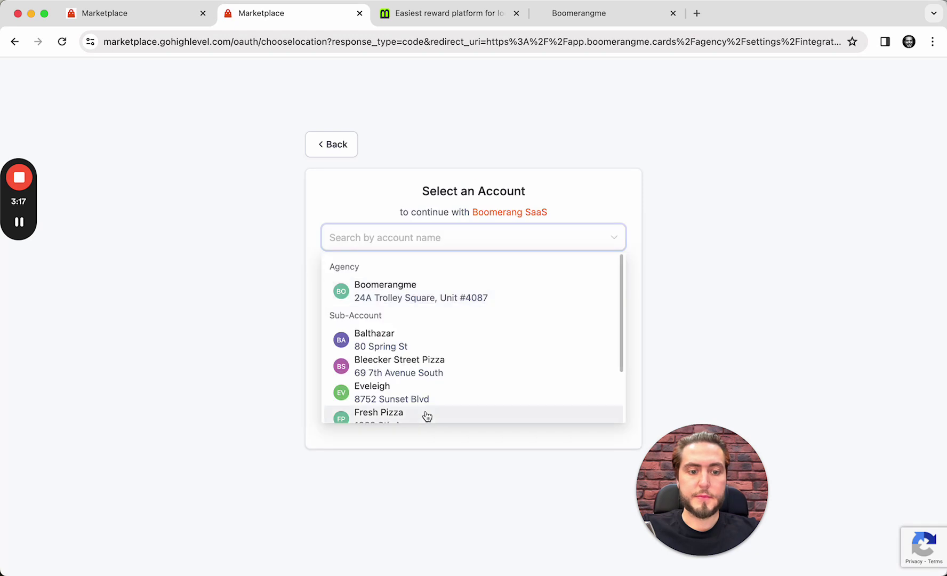
Authorize Boomerang SaaS for Boomerangme with all sub-account access, creating integration ID 116
left_click(397, 285)
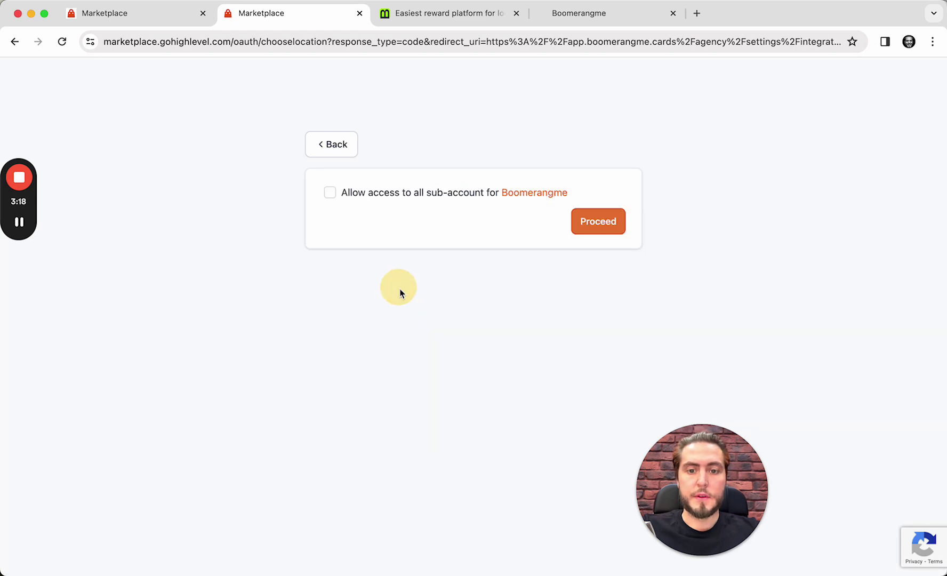
left_click(402, 195)
left_click(611, 225)
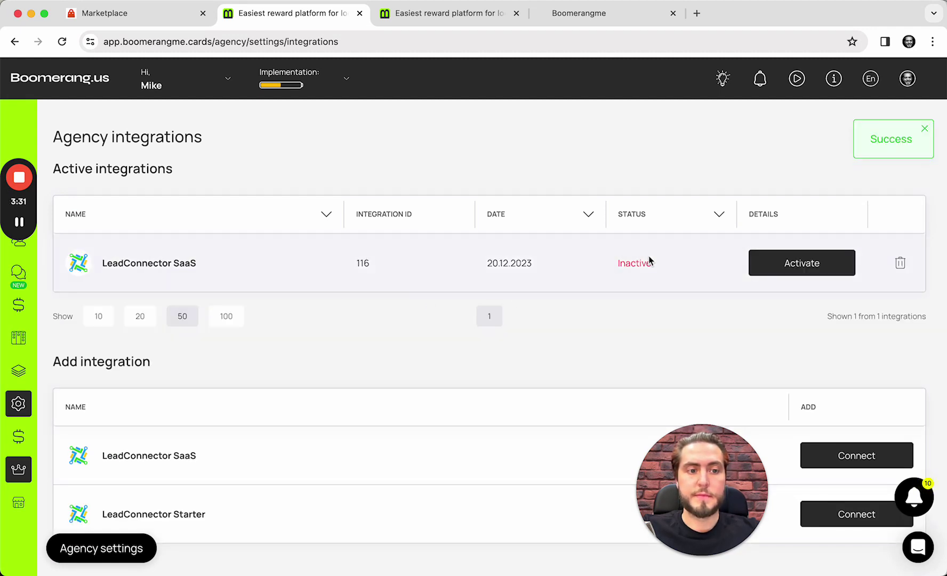
Activate the new LeadConnector SaaS integration and save 'Boomerang => GHL & GHL => Boomerang' sync
left_click(760, 264)
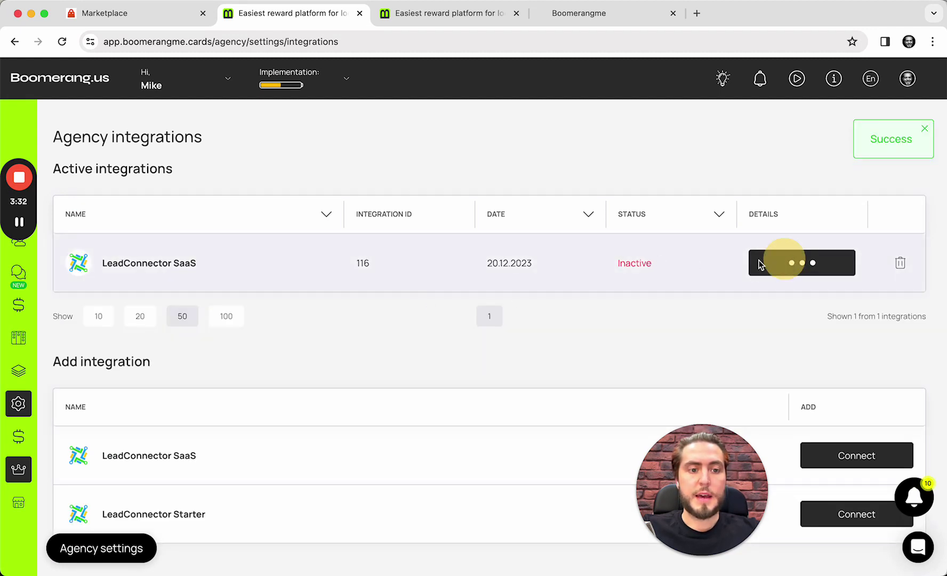
left_click(186, 263)
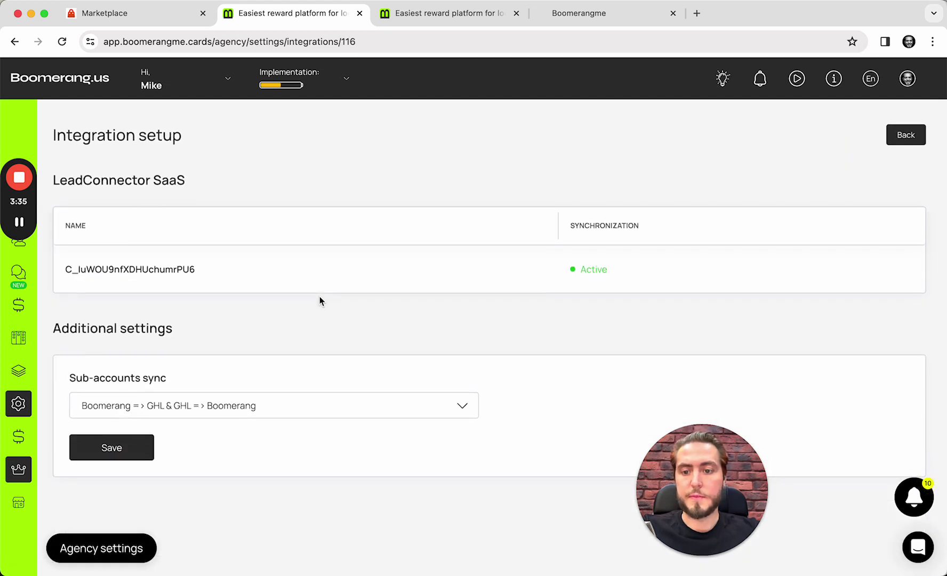
left_click(215, 408)
left_click(220, 461)
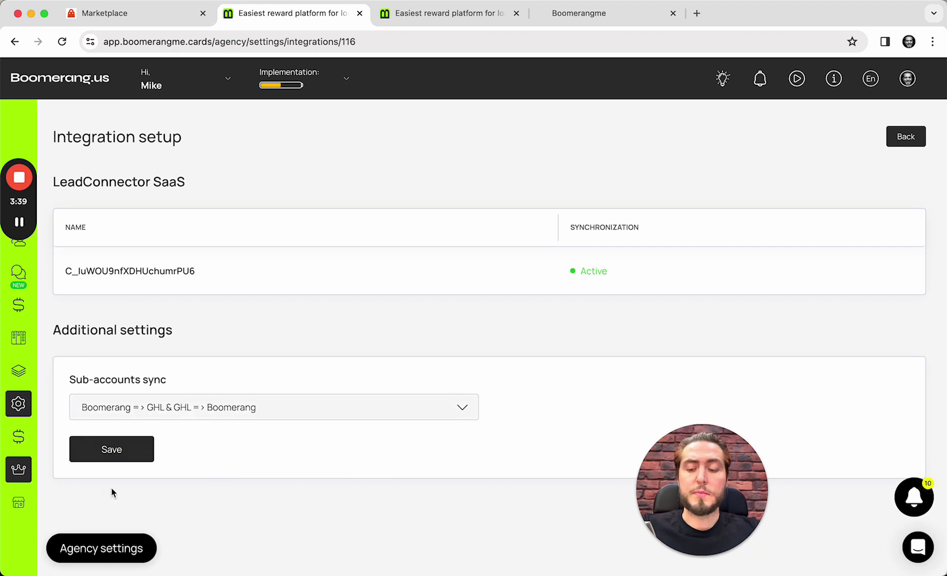
left_click(140, 459)
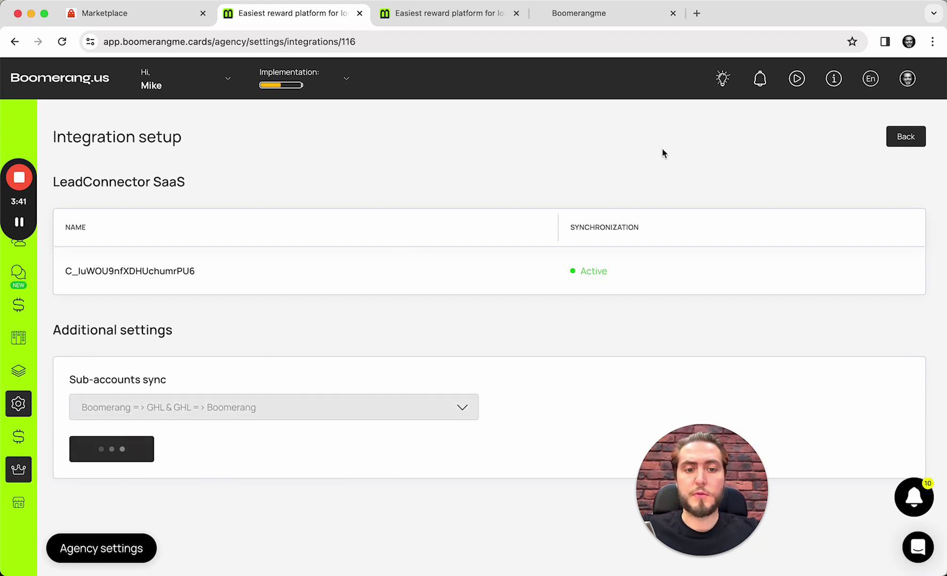
left_click(905, 140)
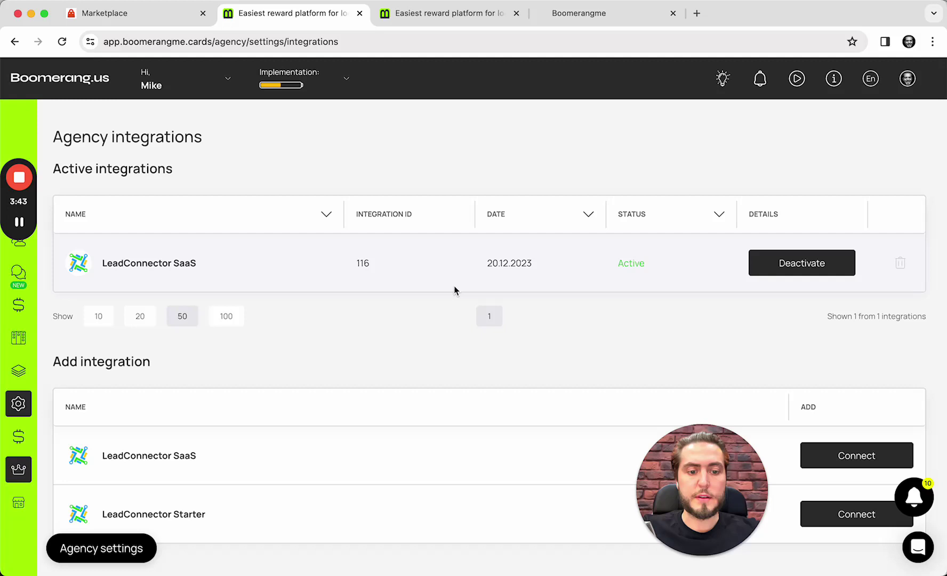
Return to the reseller dashboard and close the extra reward-platform tab
left_click(59, 89)
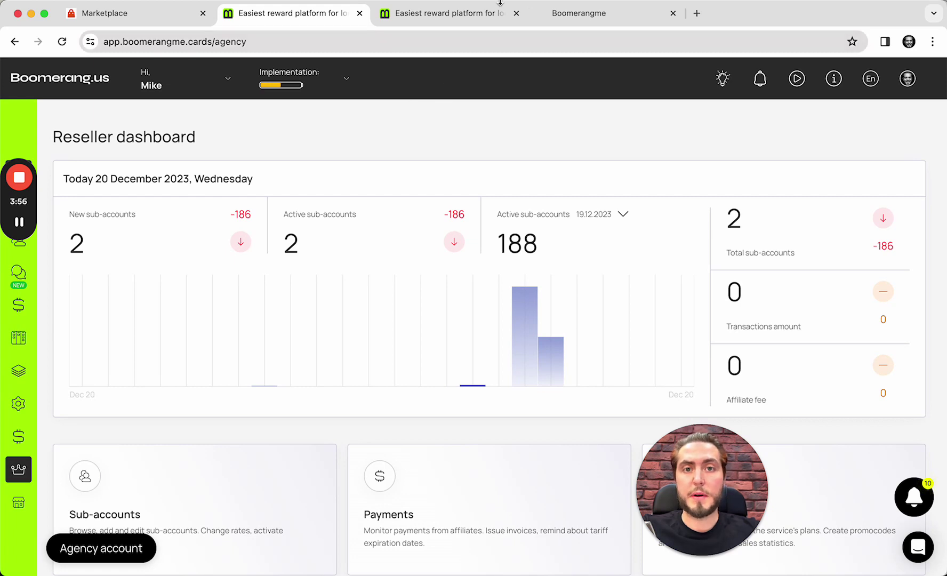
left_click(517, 14)
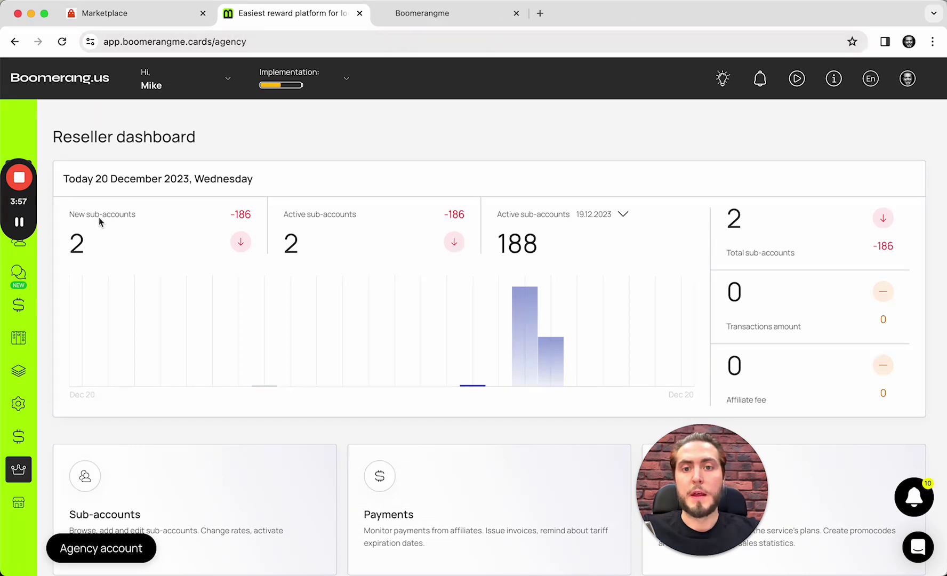
left_click_drag(20, 152, 62, 120)
Scroll the New York prospecting results to Smashburger and start a sub-account for it
left_click(18, 206)
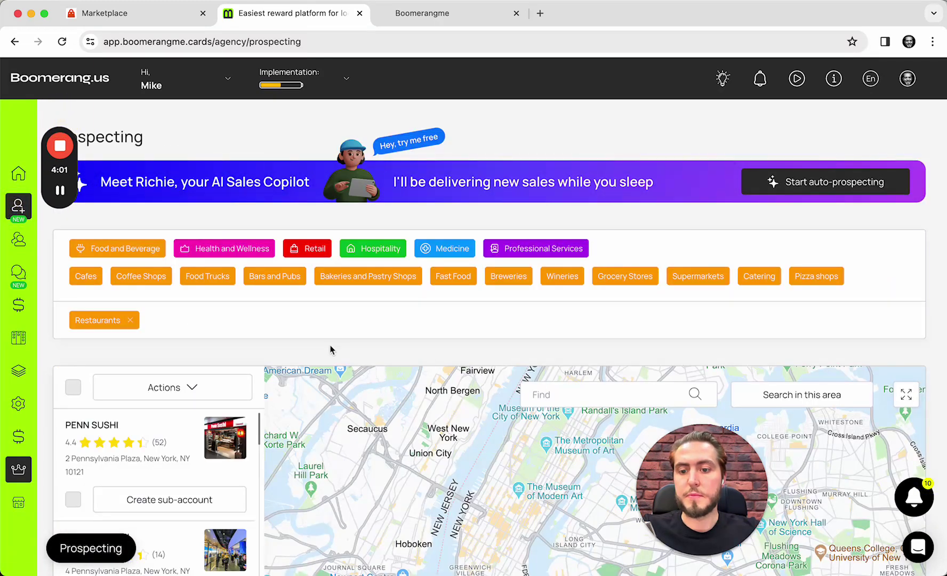
scroll(342, 272, "down", 3)
scroll(152, 334, "down", 5)
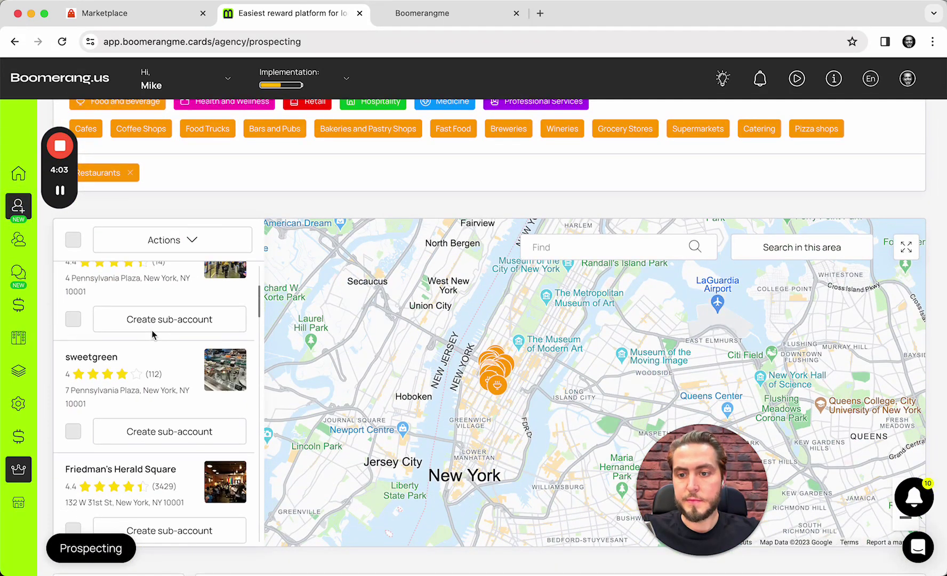
scroll(152, 330, "down", 5)
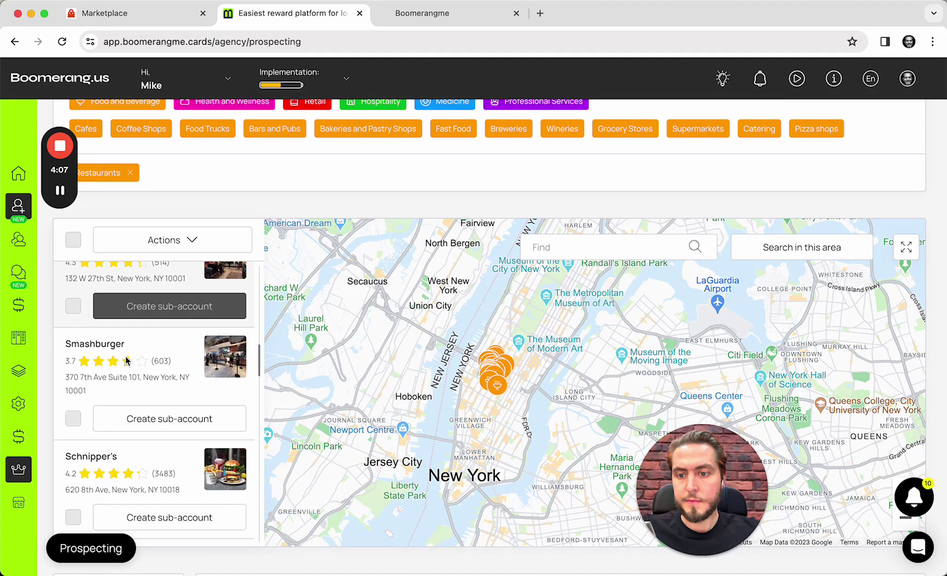
left_click(170, 377)
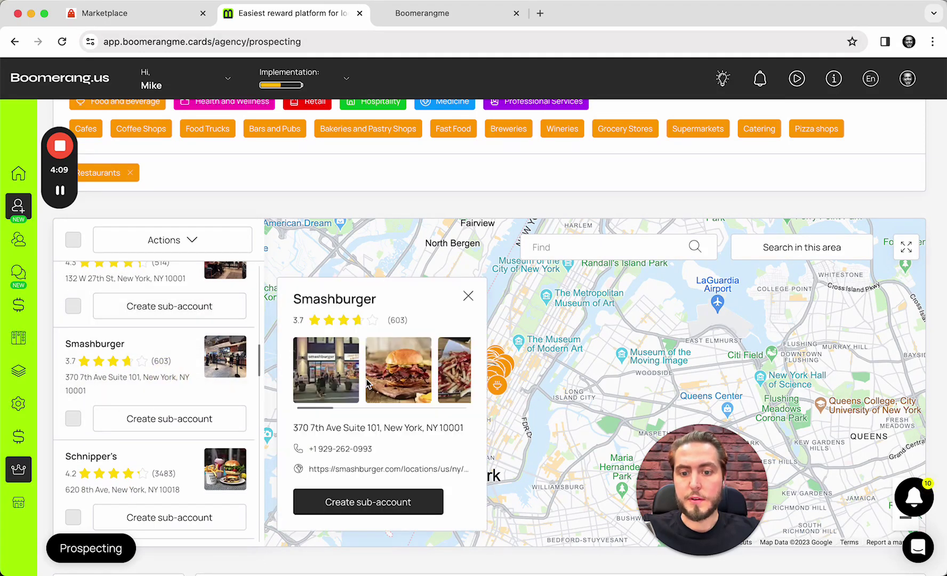
left_click(183, 421)
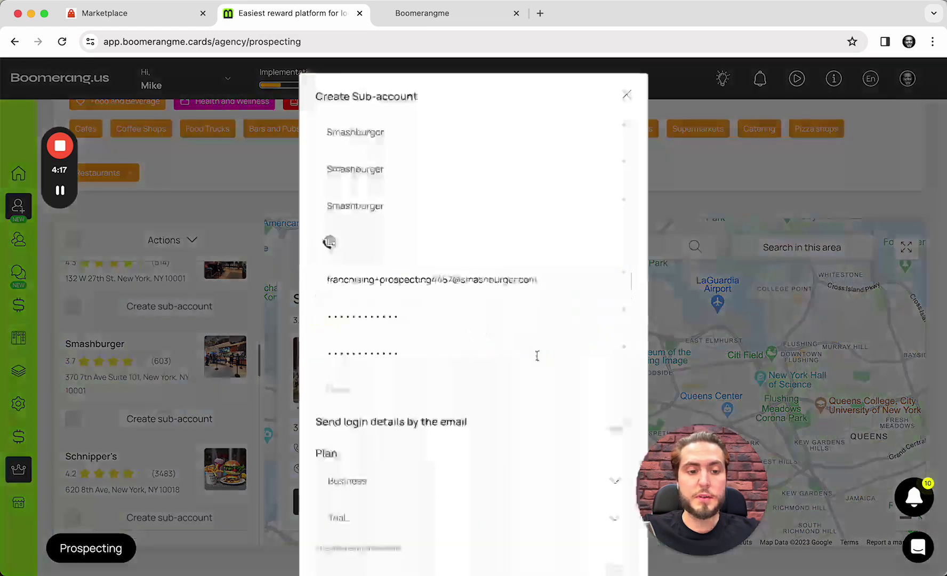
Submit the prefilled Smashburger Business-plan form and confirm the Food and Beverage category
left_click(385, 131)
scroll(443, 144, "down", 3)
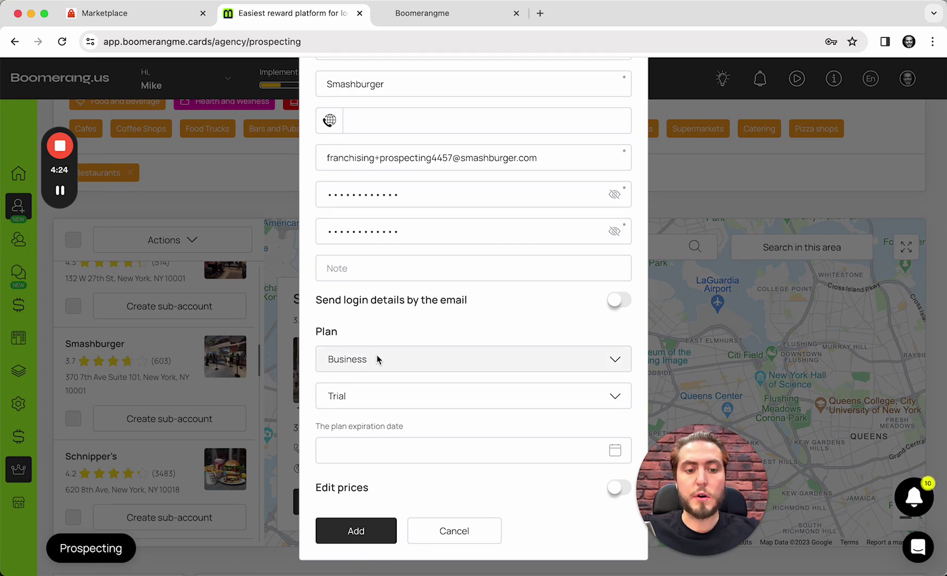
left_click(371, 520)
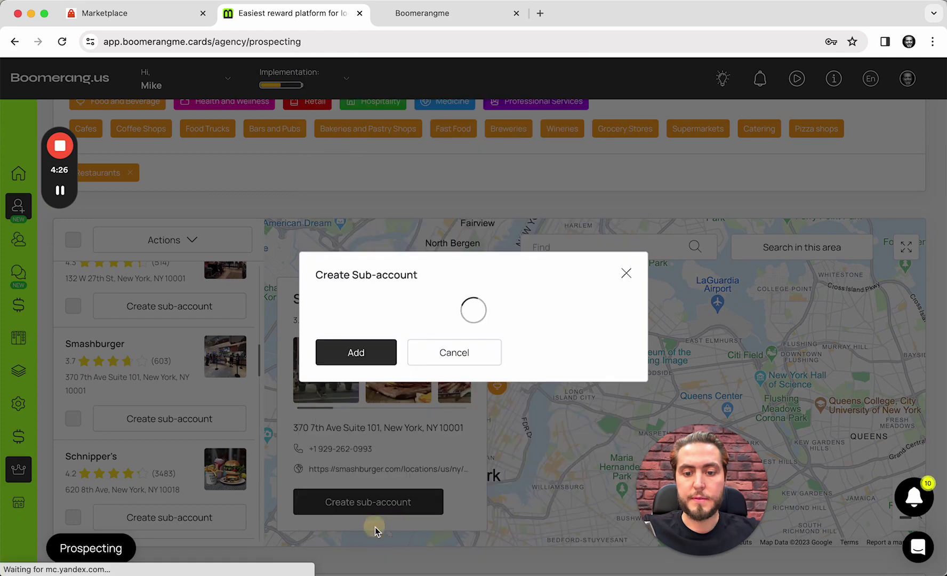
left_click(356, 492)
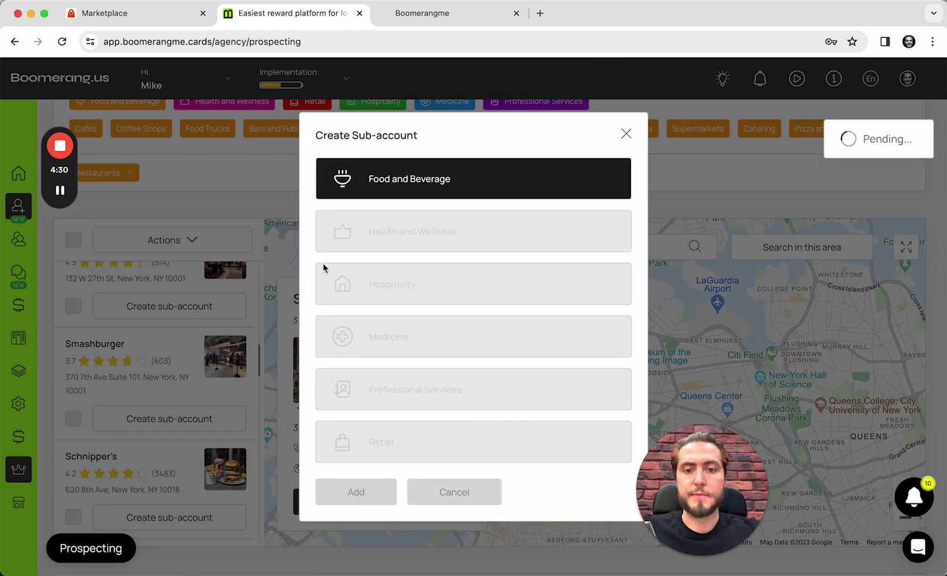
scroll(217, 169, "up", 5)
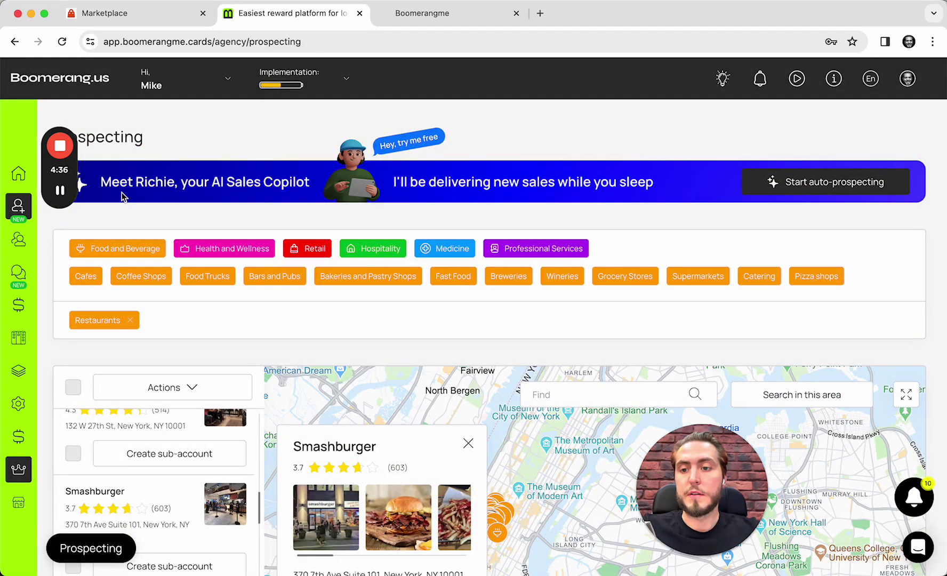
left_click(62, 191)
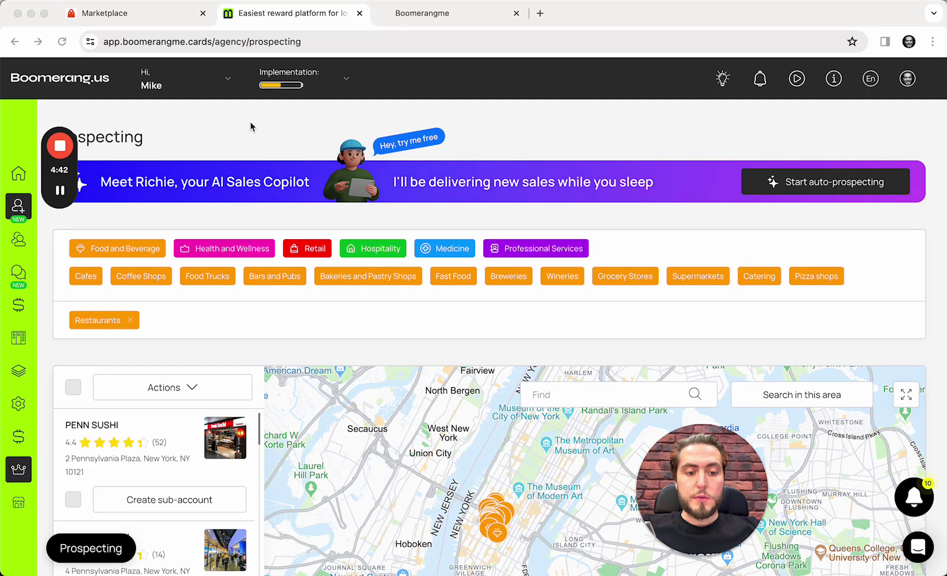
Sign in to the Smashburger sub-account from the Boomerang sub-accounts list
left_click(19, 245)
scroll(322, 276, "down", 3)
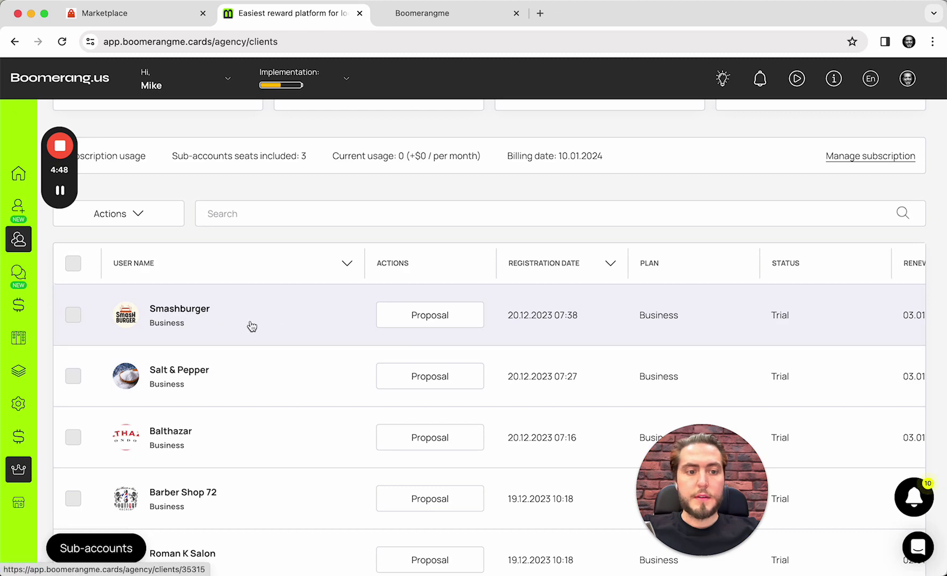
left_click(232, 325)
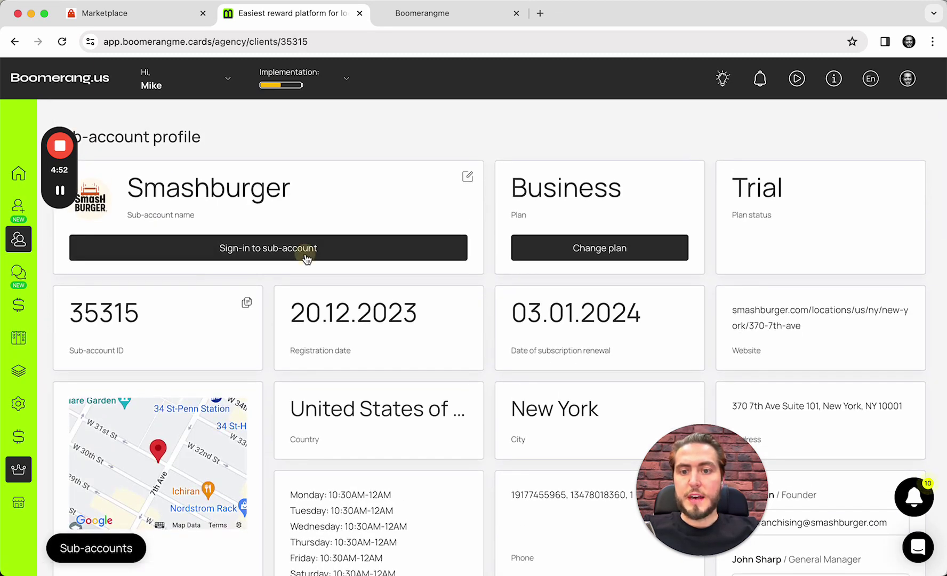
left_click(306, 258)
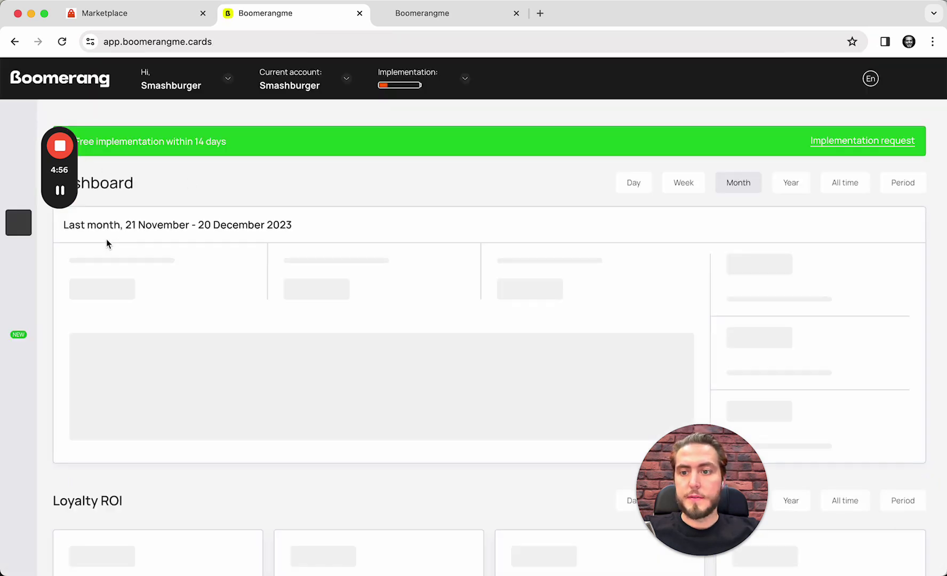
Browse Smashburger's Gift, Stamp, Discount, Cashback, Coupon and Reward cards, then open the Current account dropdown
left_click(18, 256)
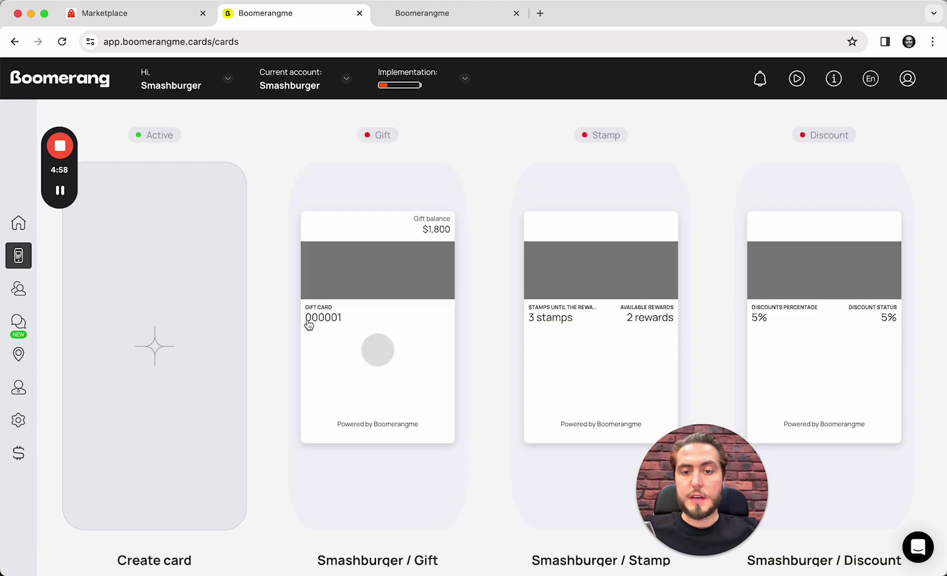
scroll(308, 324, "down", 1)
scroll(308, 324, "down", 8)
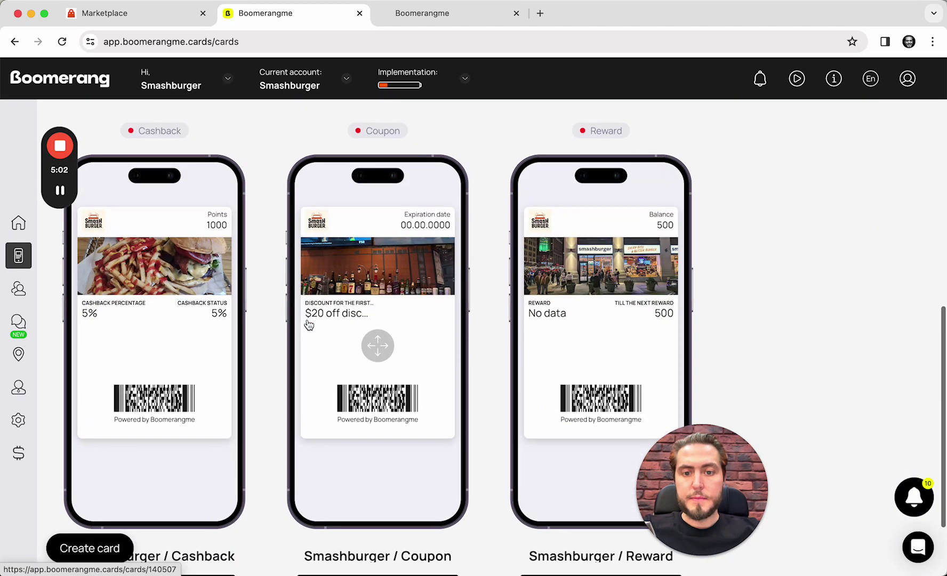
scroll(309, 324, "down", 2)
scroll(308, 324, "up", 2)
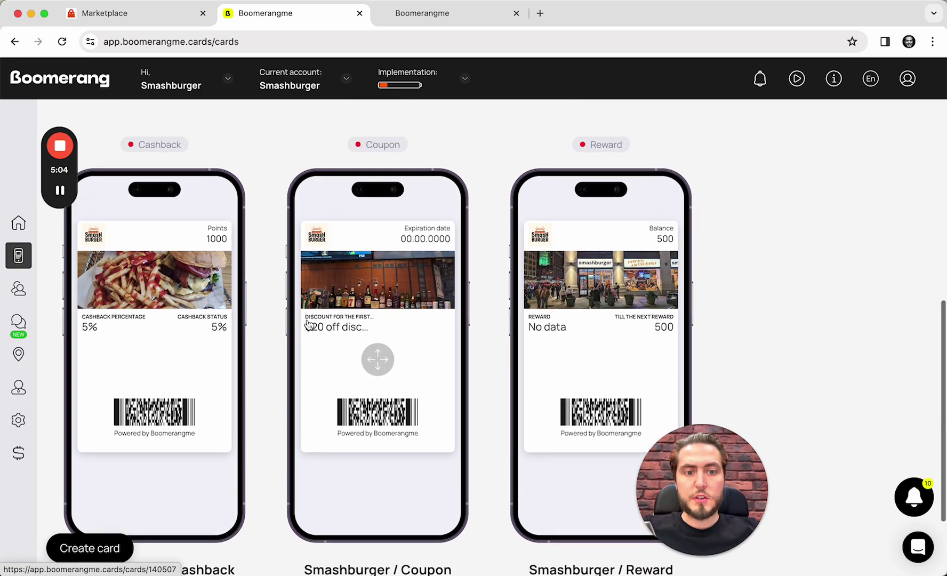
scroll(308, 324, "down", 4)
scroll(308, 324, "up", 10)
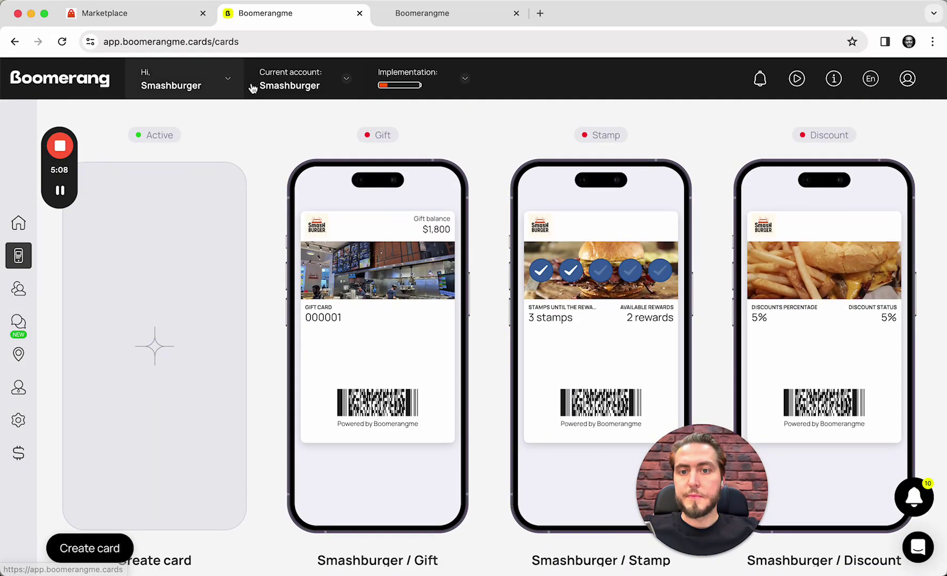
left_click(250, 84)
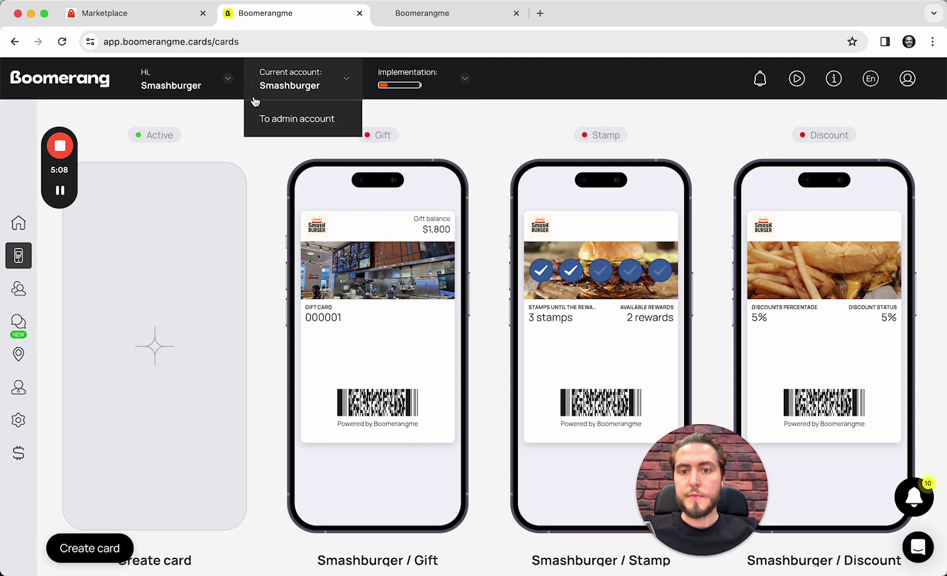
Return to the Boomerang admin account, then open Smashburger from GoHighLevel's Sub-Accounts list
left_click(320, 123)
left_click(409, 20)
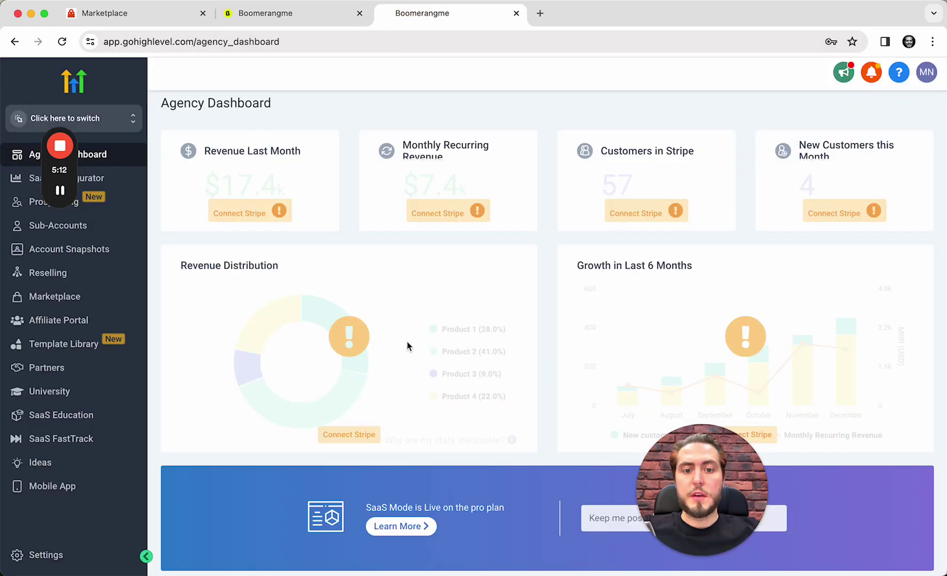
left_click(127, 225)
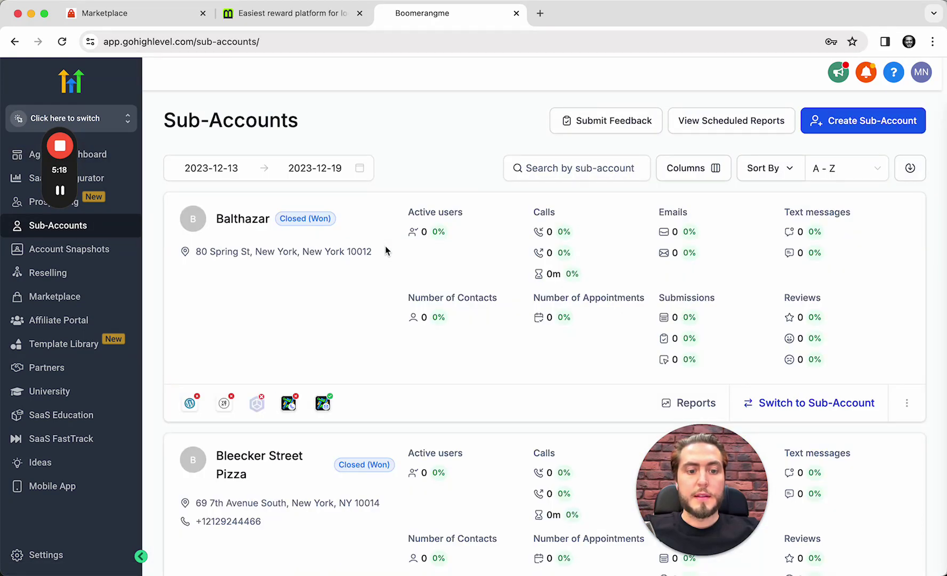
scroll(386, 250, "down", 10)
scroll(386, 251, "down", 18)
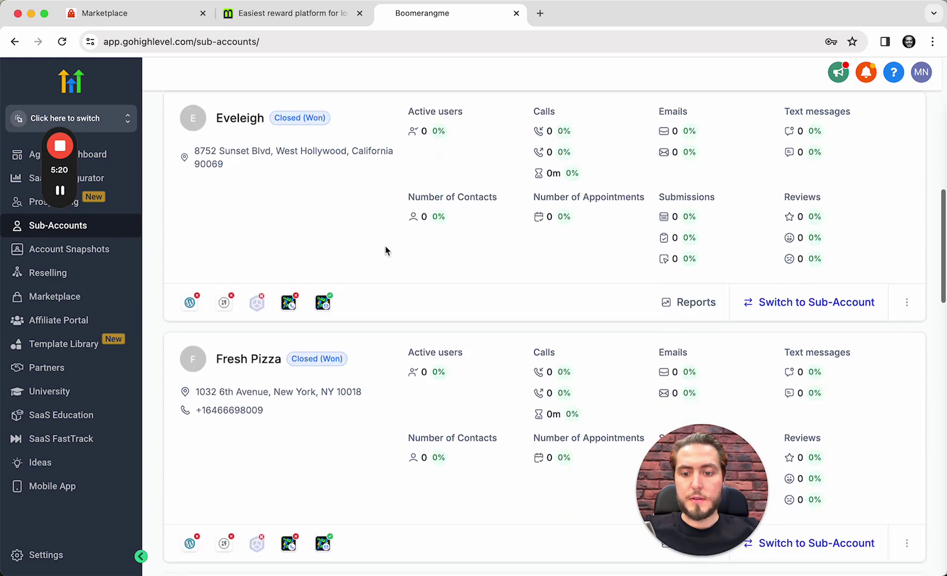
scroll(386, 250, "down", 12)
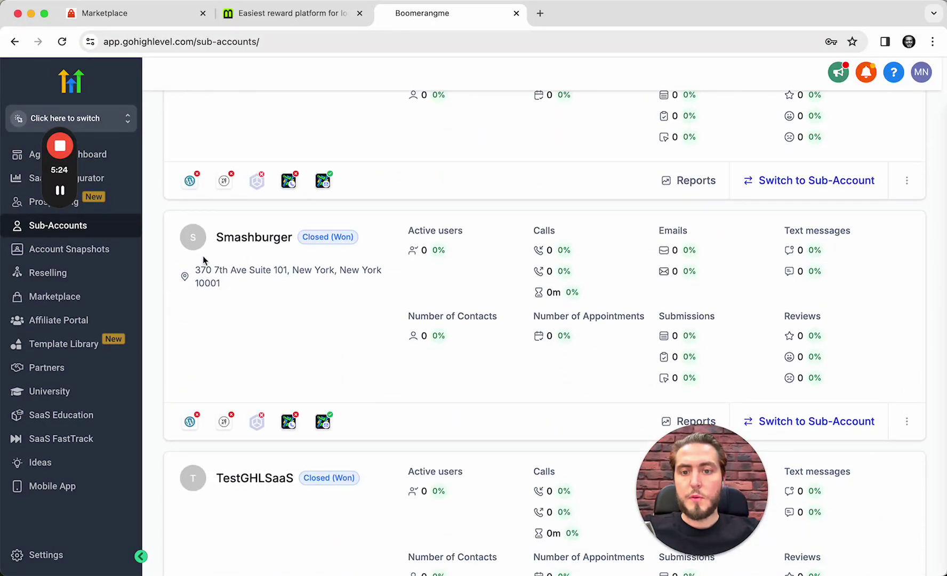
left_click(253, 244)
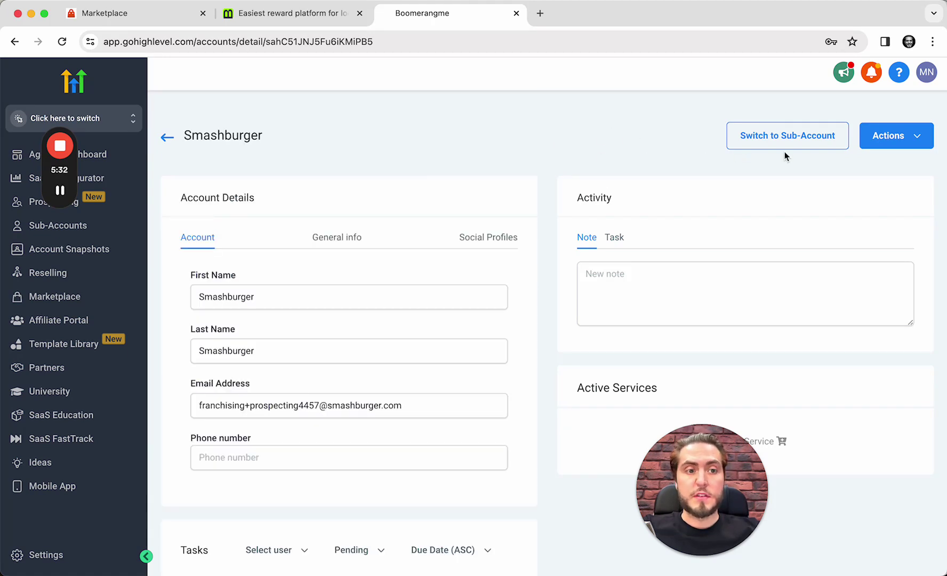
left_click(917, 139)
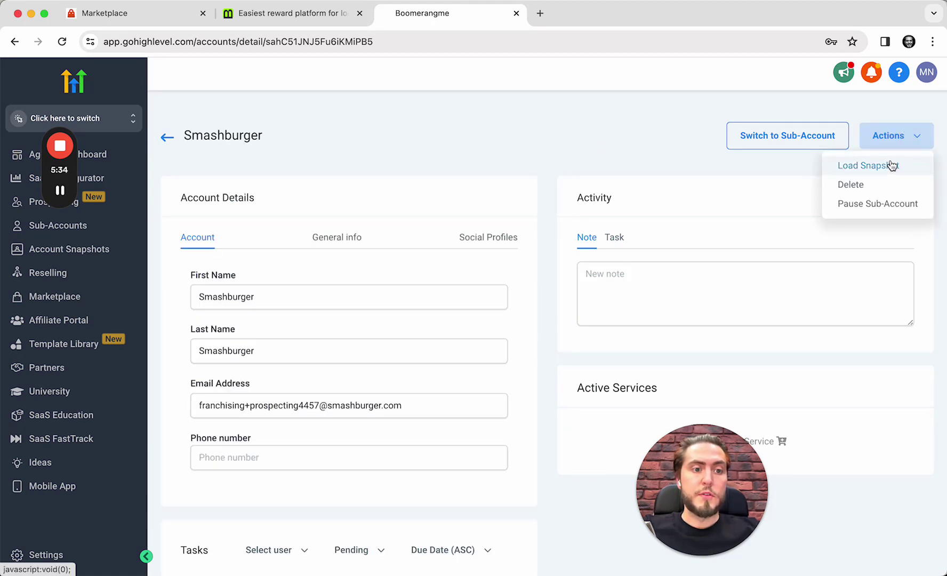
left_click(561, 153)
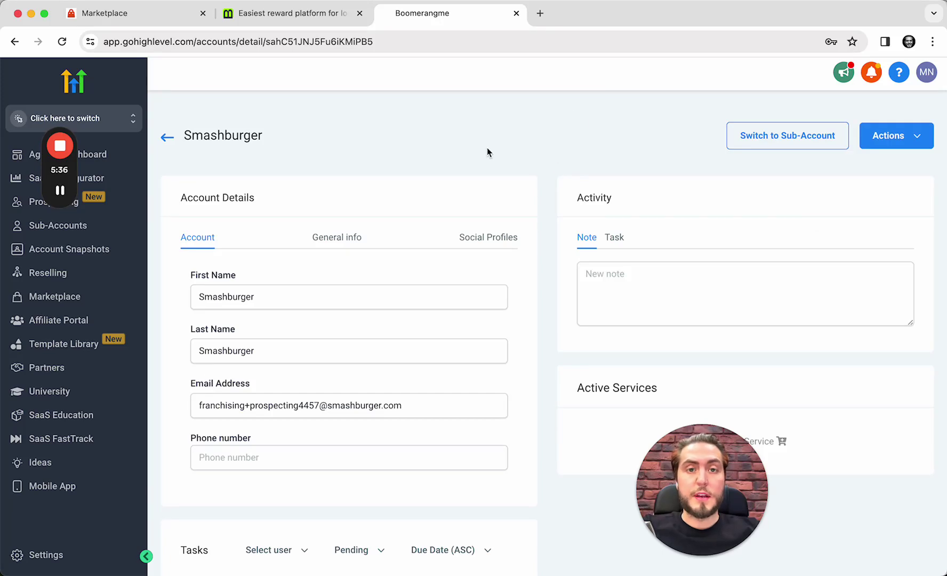
scroll(404, 162, "down", 8)
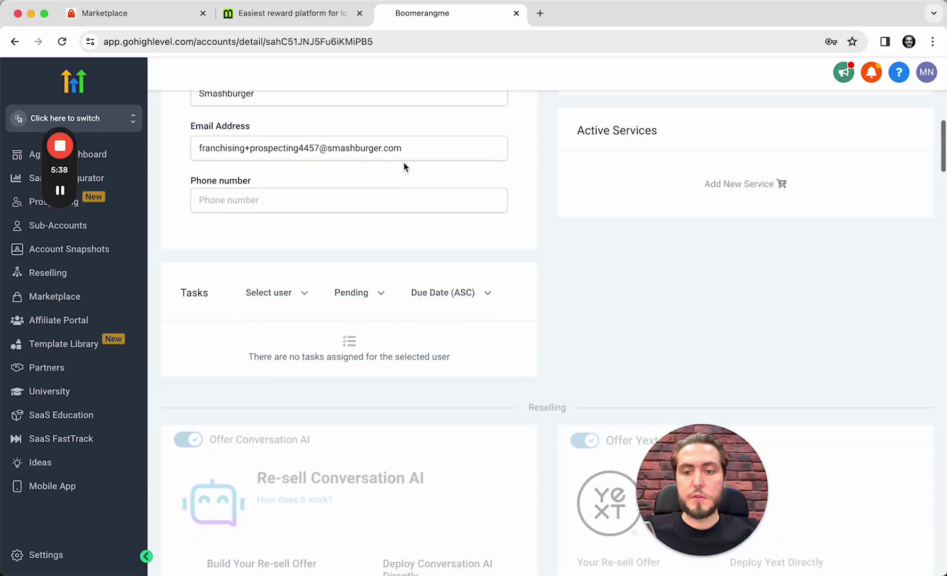
scroll(404, 162, "up", 6)
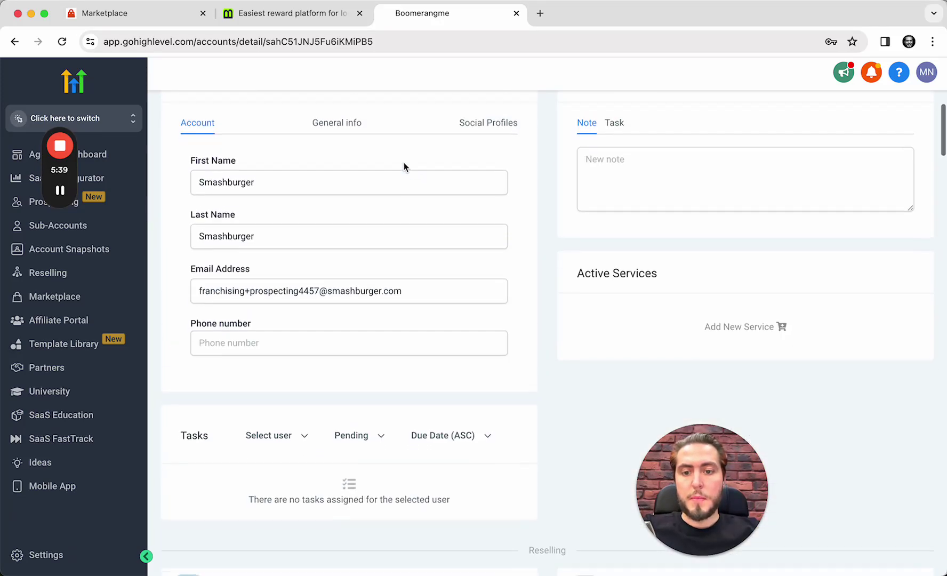
left_click(346, 123)
scroll(412, 230, "down", 4)
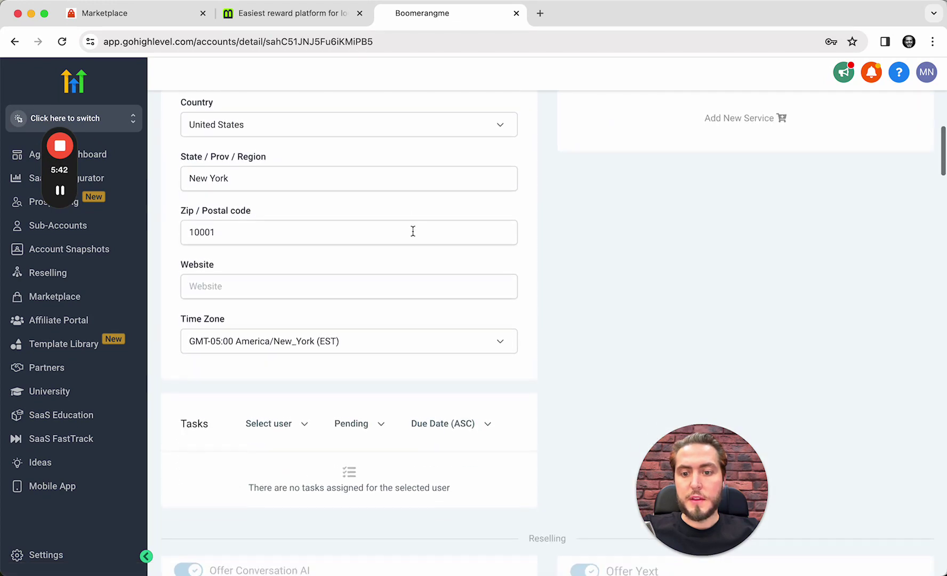
scroll(413, 231, "up", 5)
Check Smashburger's Social Profiles, then go back to the Sub-Accounts list
left_click(486, 185)
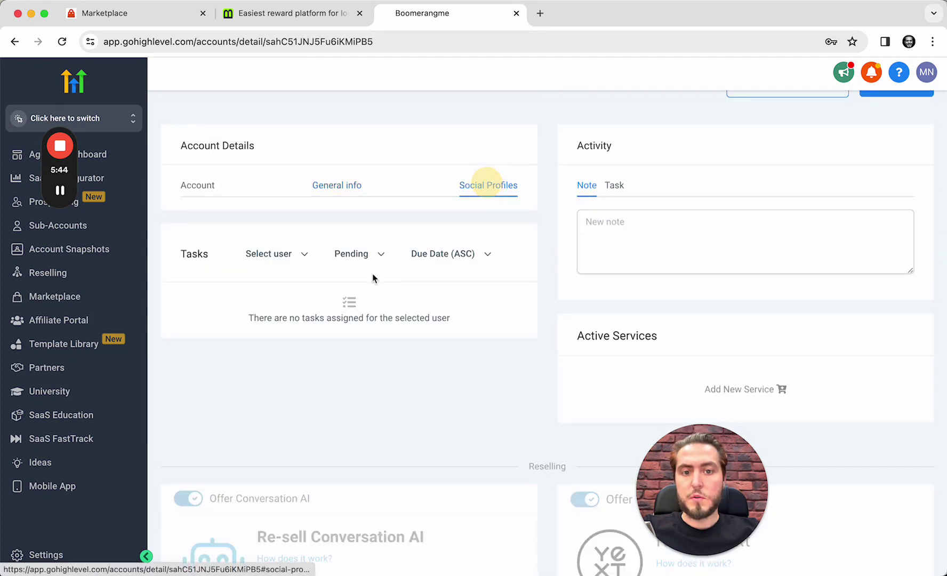
scroll(408, 288, "down", 4)
scroll(407, 288, "down", 3)
scroll(407, 285, "up", 8)
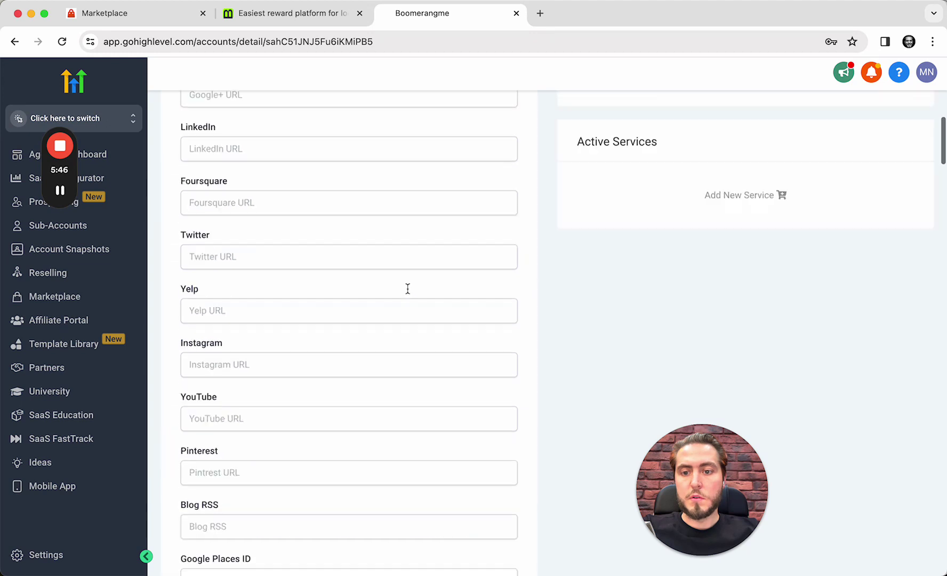
left_click(227, 235)
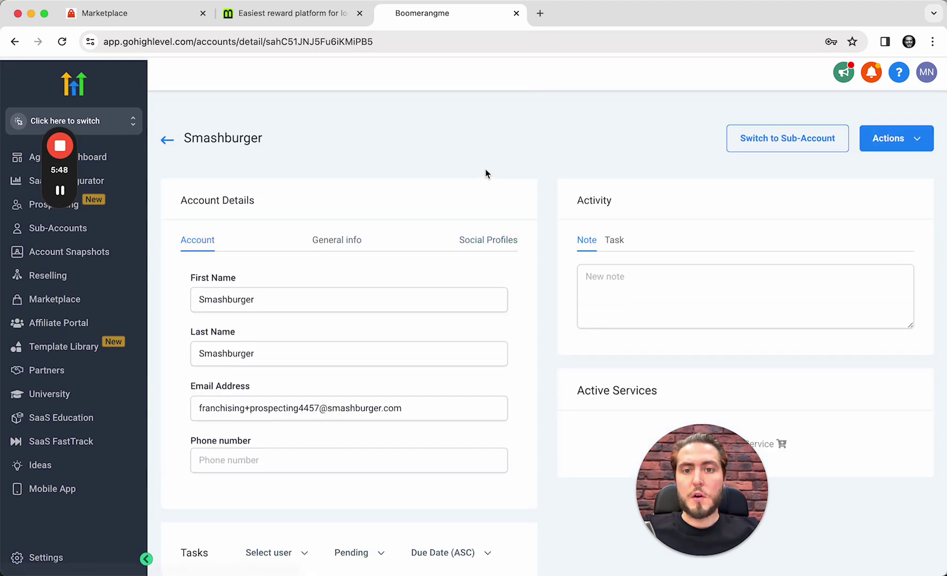
left_click(164, 139)
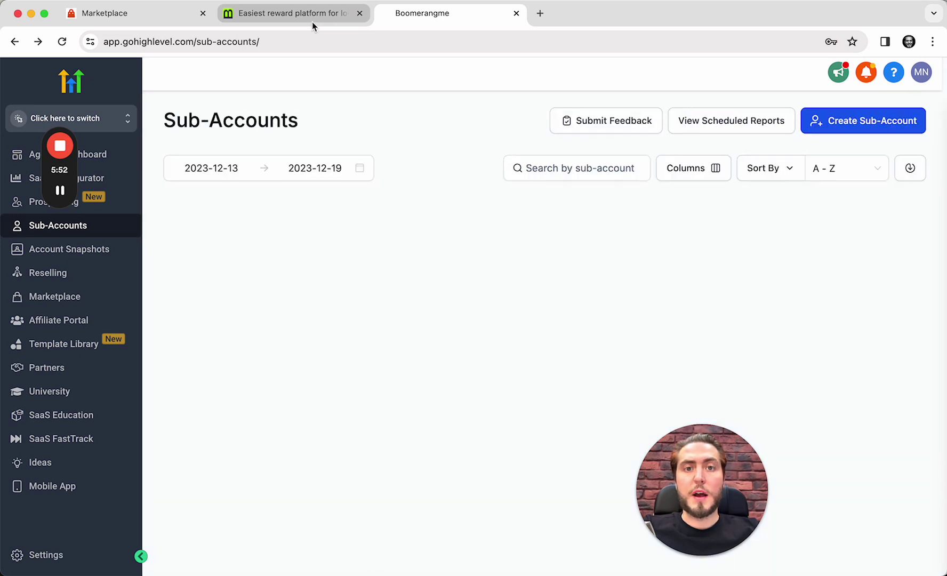
Sign in to the Smashburger sub-account from the Boomerang reseller dashboard
left_click(313, 24)
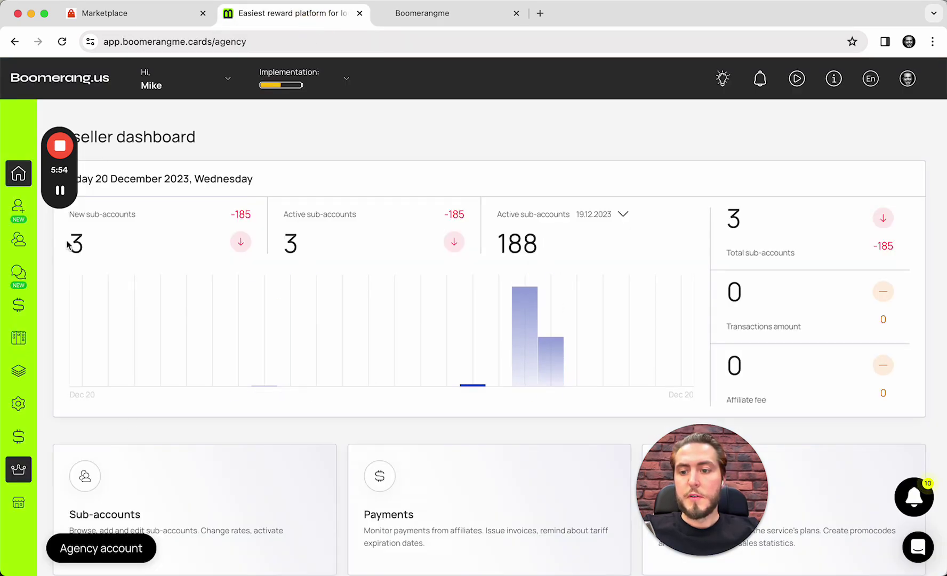
left_click(27, 241)
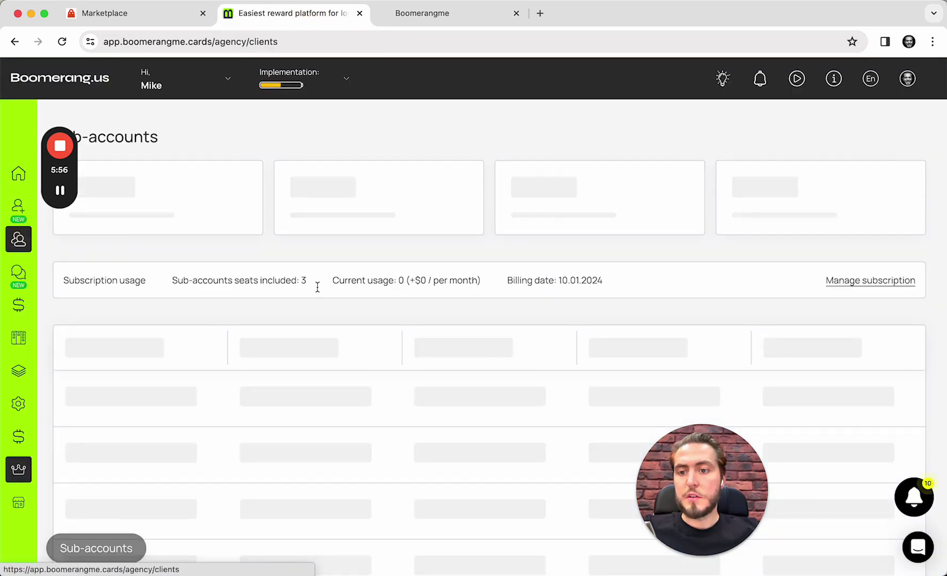
scroll(214, 309, "down", 2)
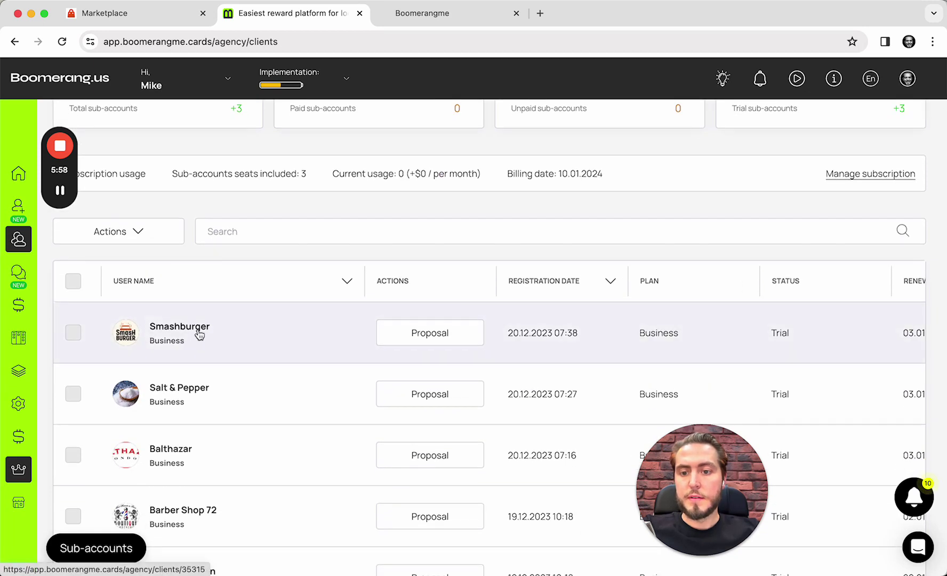
left_click(199, 334)
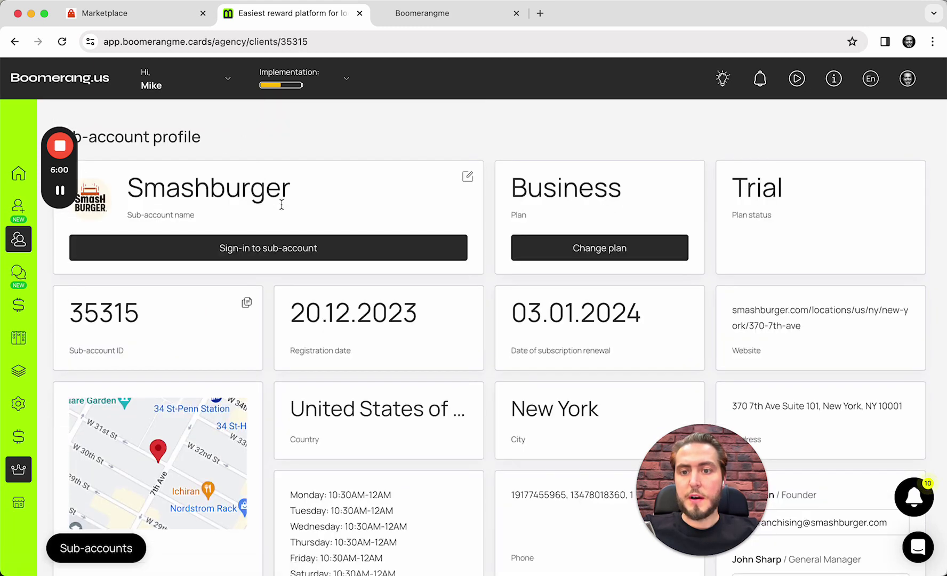
left_click(301, 241)
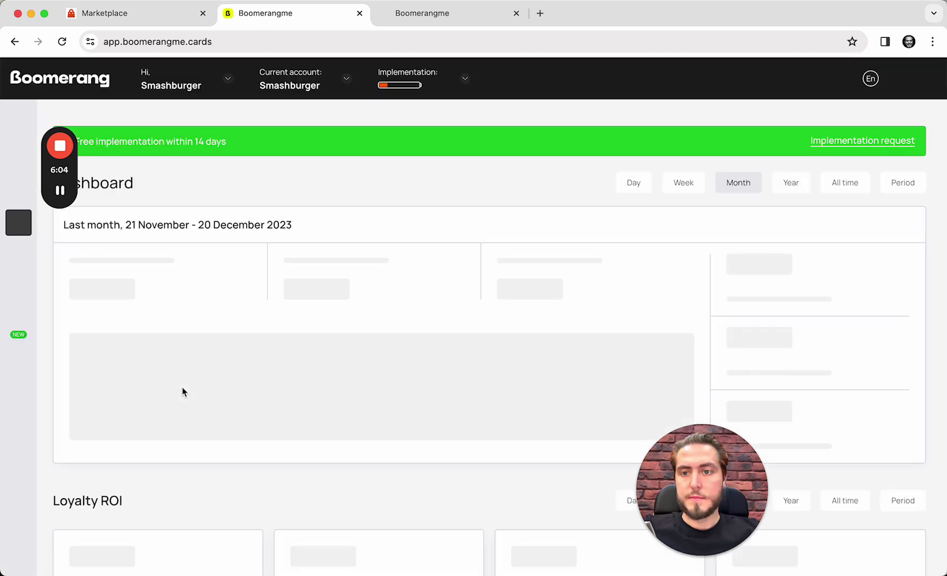
Open Smashburger's Settings > Integrations and scroll down to the LeadConnector SaaS row
left_click(19, 420)
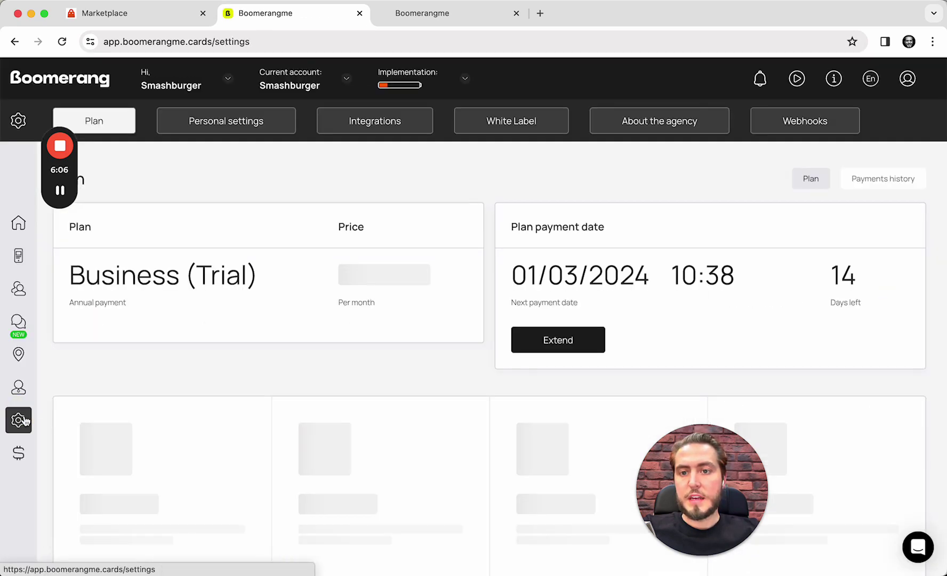
left_click(399, 132)
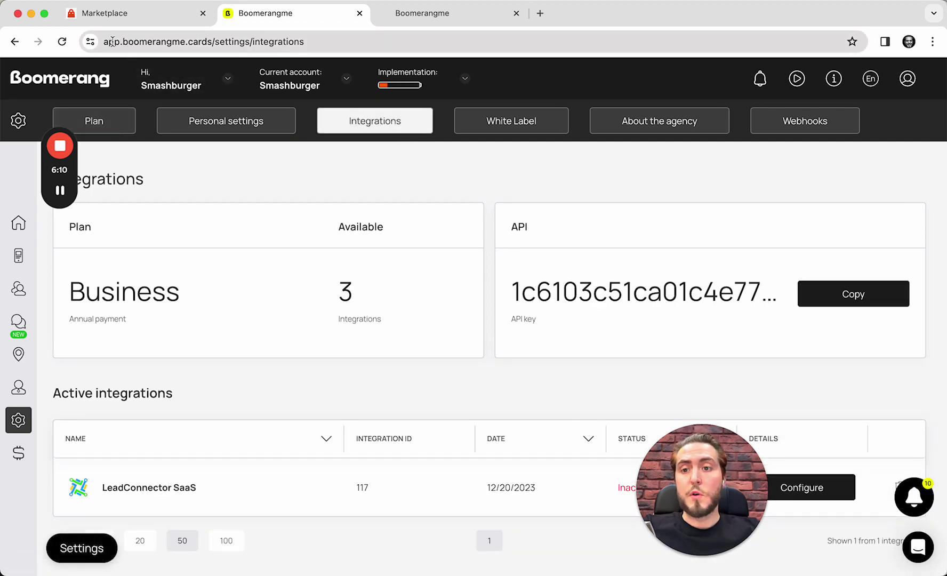
left_click_drag(111, 42, 226, 43)
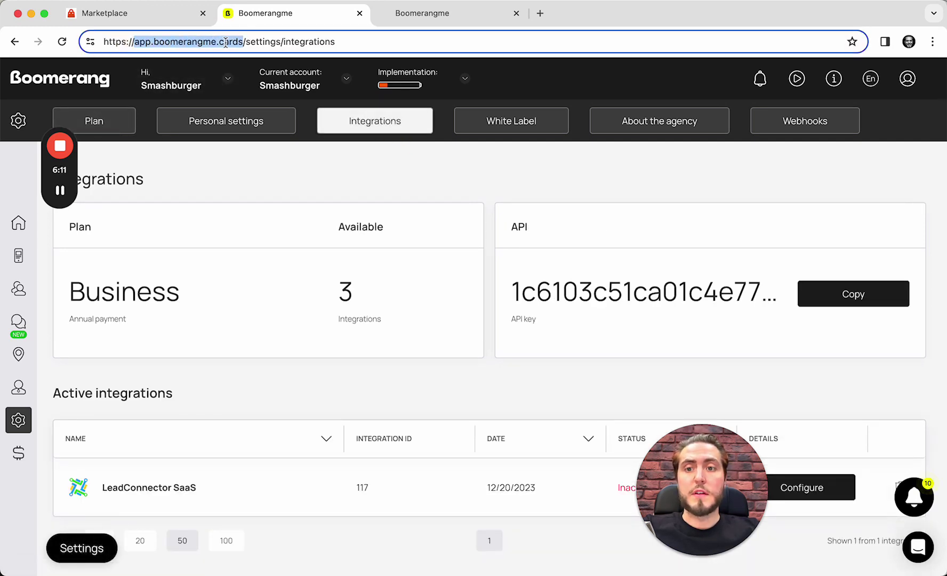
left_click(376, 251)
scroll(376, 250, "down", 5)
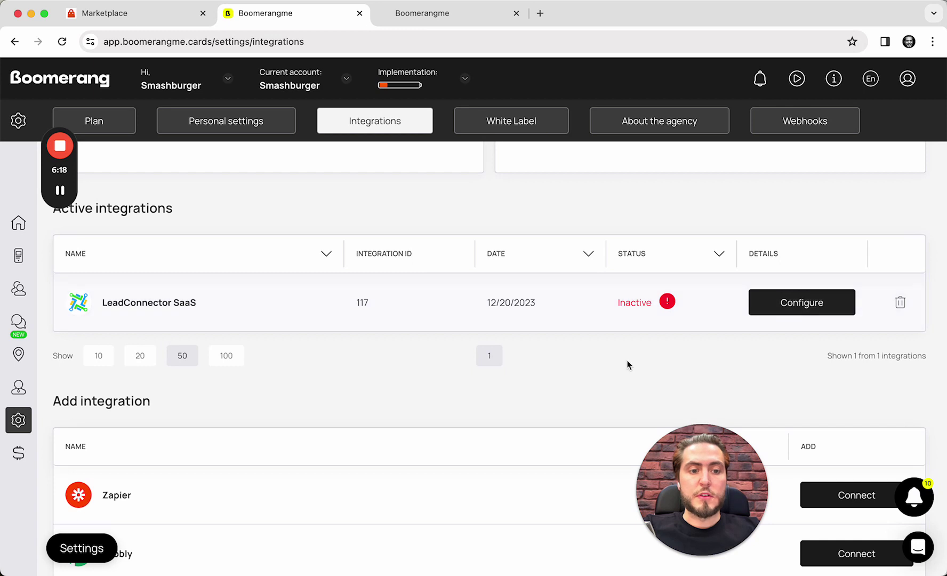
scroll(626, 363, "up", 5)
left_click(18, 222)
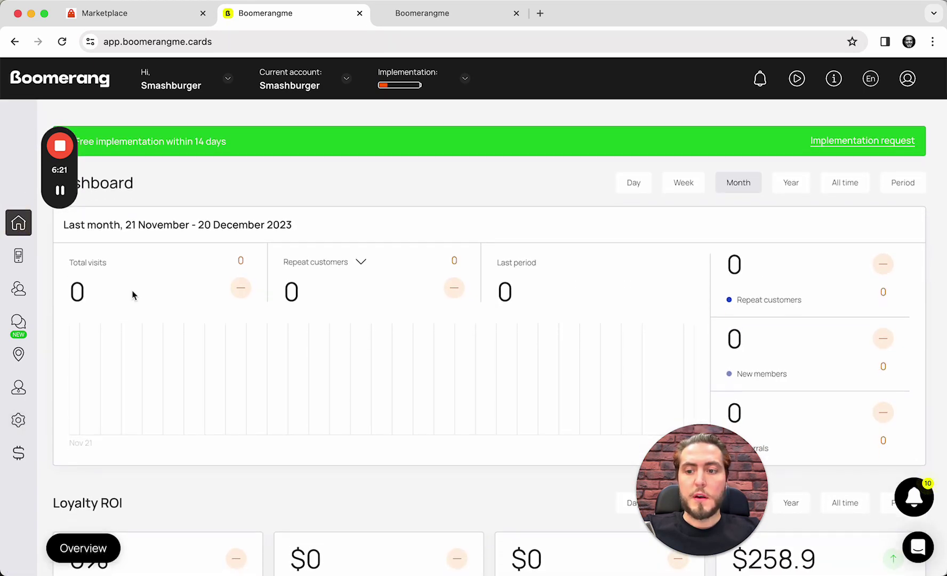
left_click(20, 420)
left_click(412, 118)
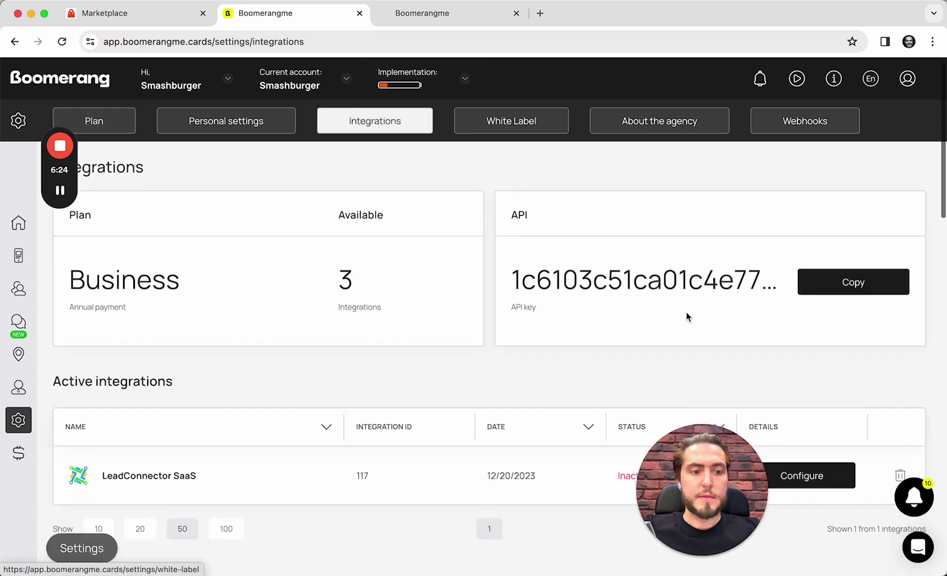
scroll(687, 312, "down", 3)
Configure LeadConnector SaaS to sync with the Smashburger / Reward card, with Integration data priority, and submit
left_click(758, 317)
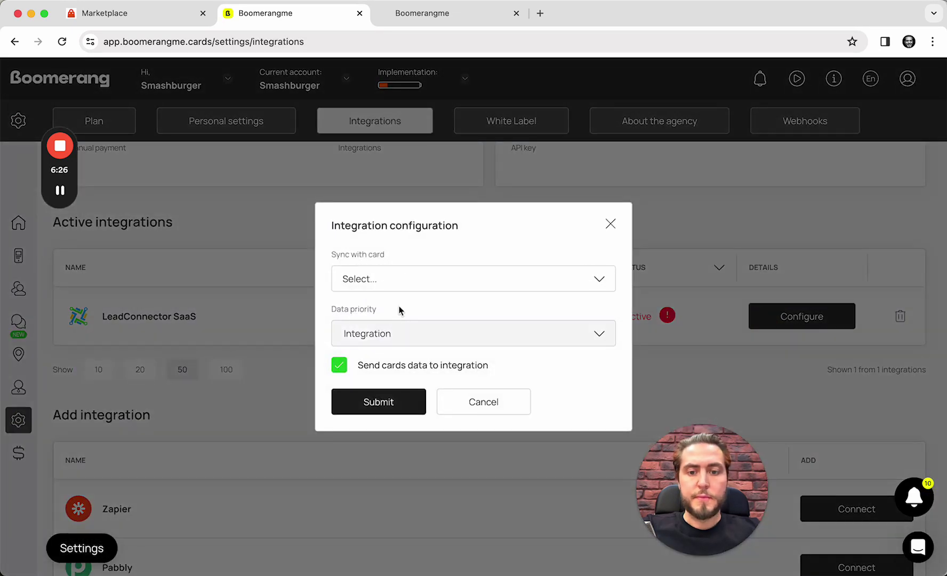
left_click(448, 278)
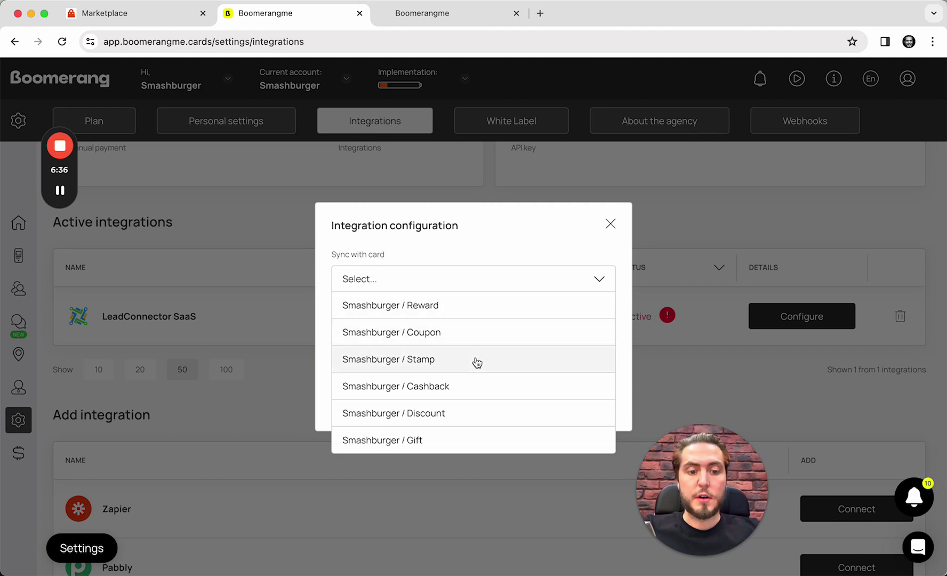
left_click(452, 309)
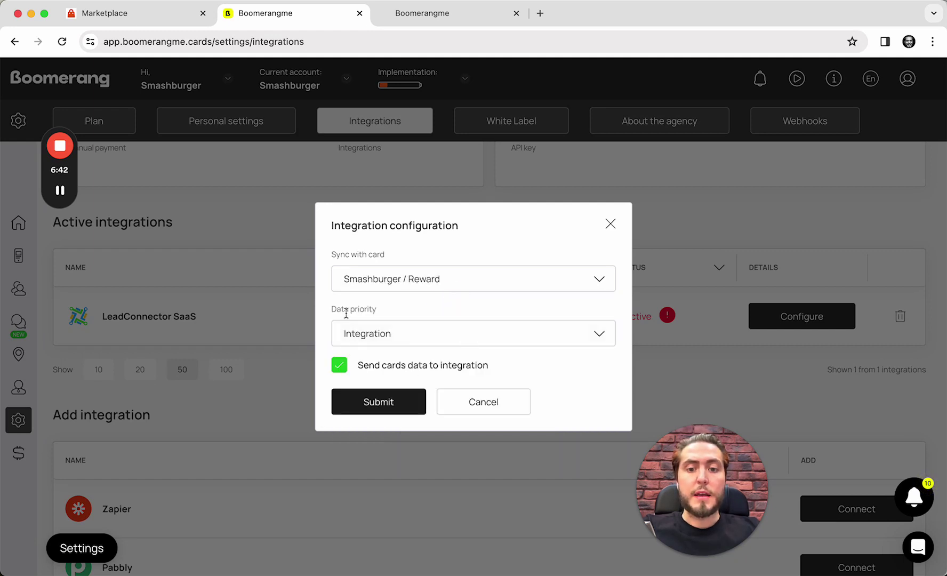
left_click(431, 331)
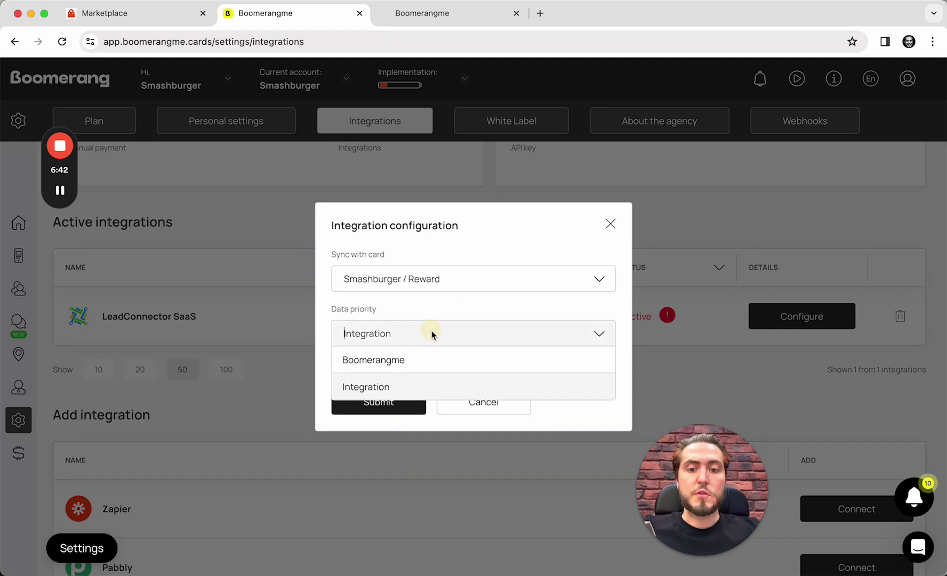
left_click(405, 388)
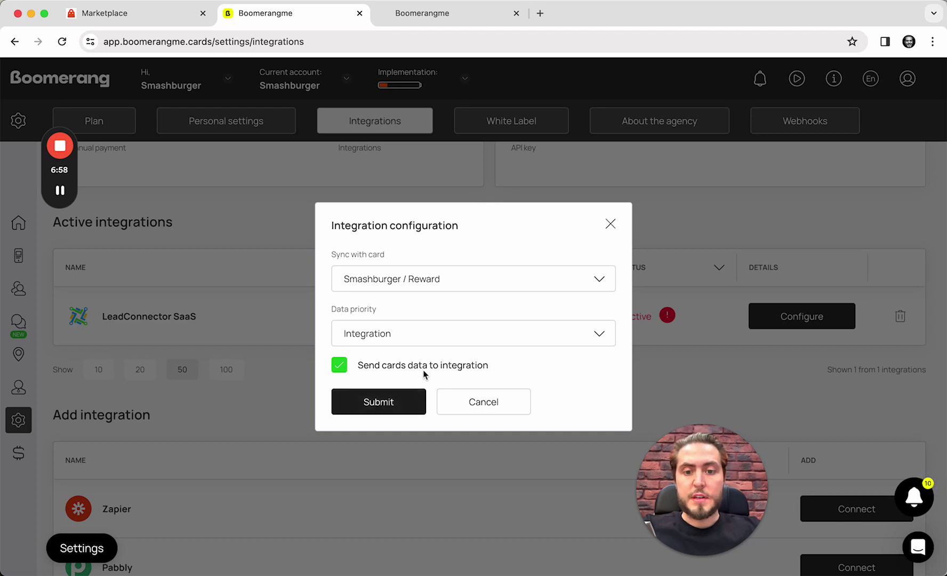
left_click(397, 406)
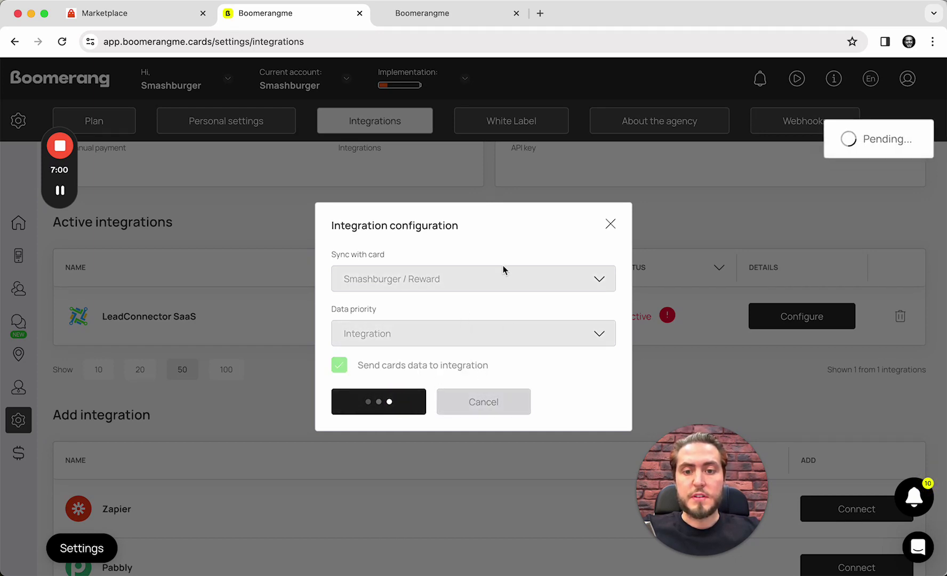
scroll(503, 266, "up", 4)
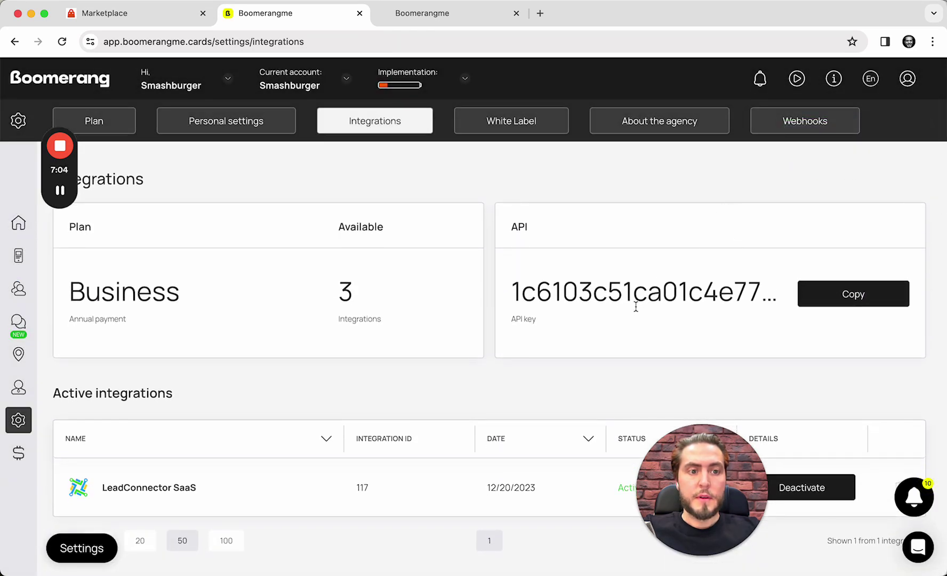
From the dashboard's OAuth error banner, open the setup page for LeadConnector SaaS integration 117
scroll(635, 308, "down", 3)
scroll(661, 342, "up", 3)
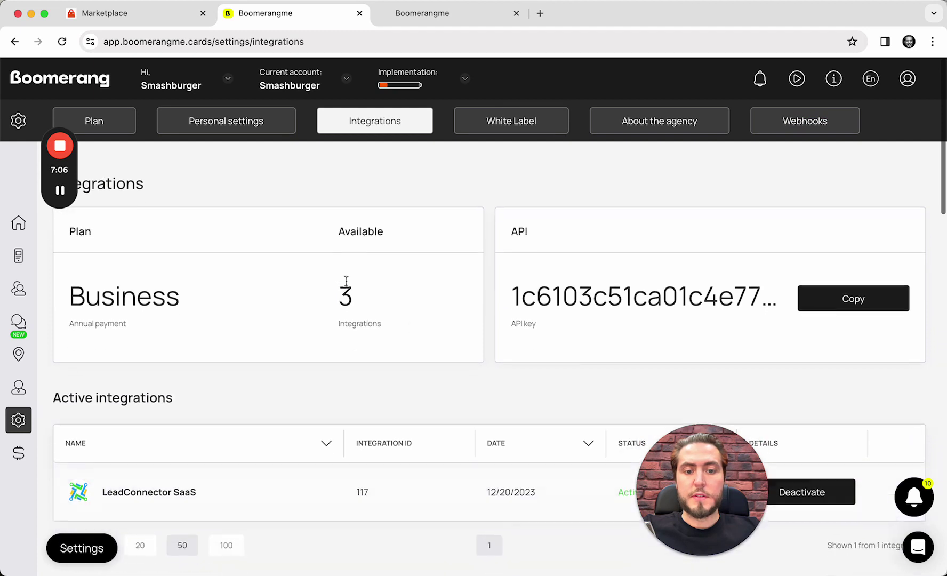
scroll(360, 286, "down", 3)
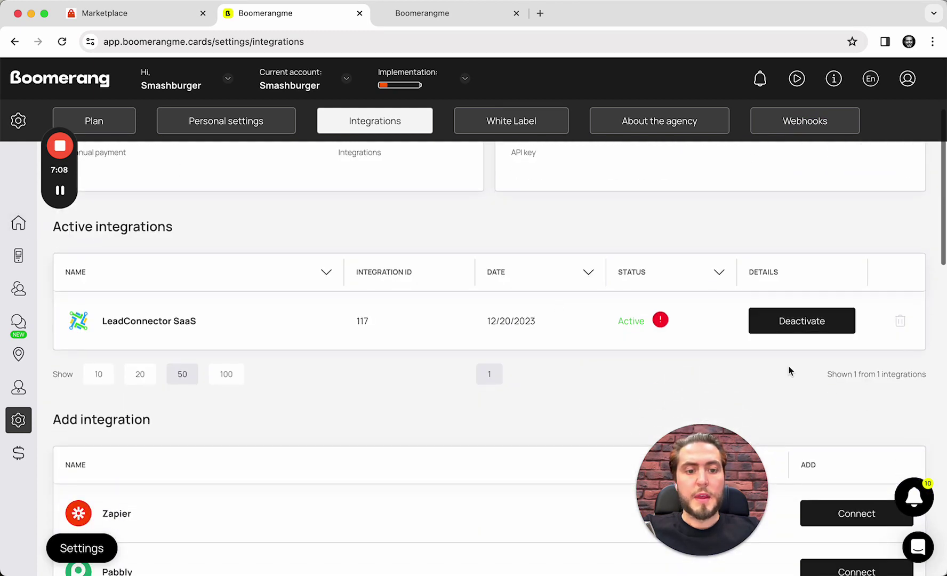
mouse_move(669, 326)
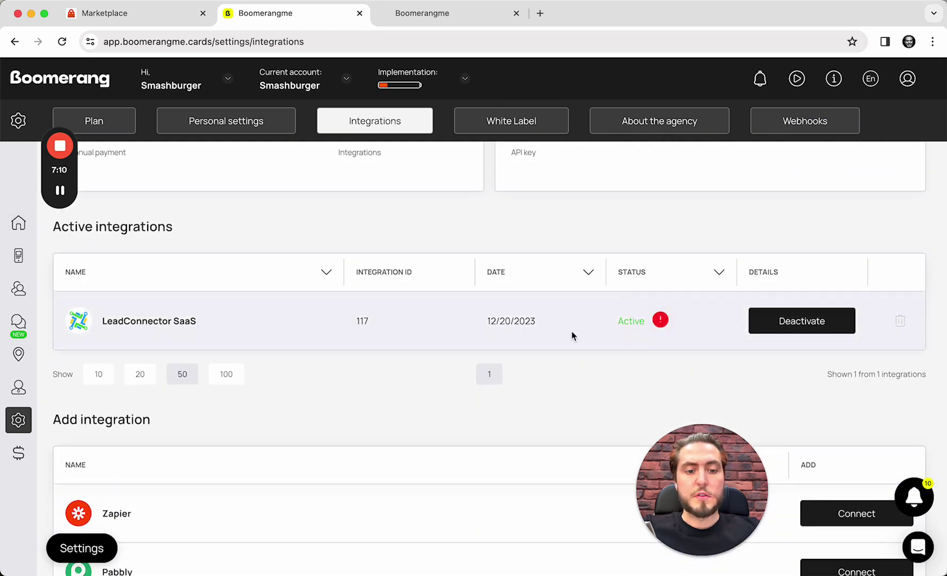
scroll(571, 333, "up", 3)
left_click(19, 222)
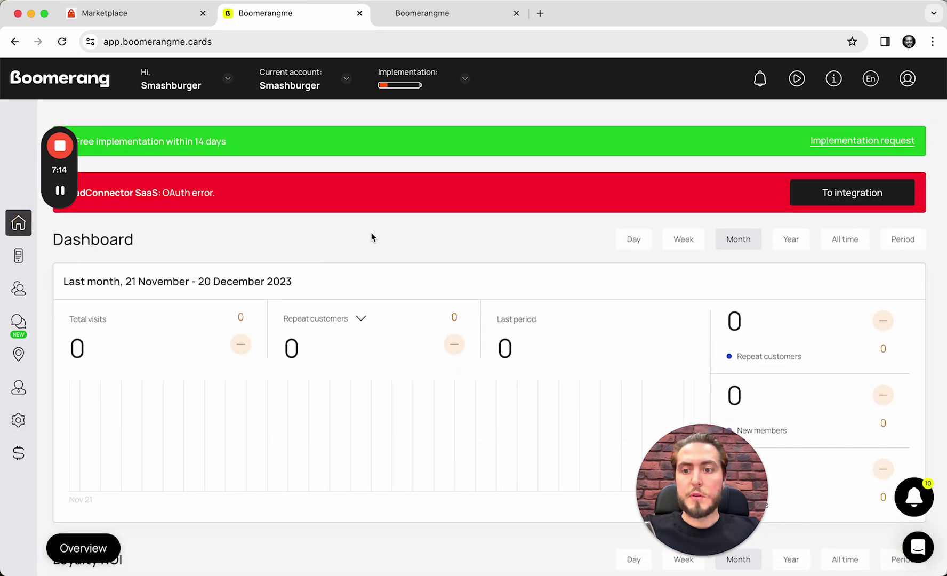
double_click(122, 190)
left_click(219, 189)
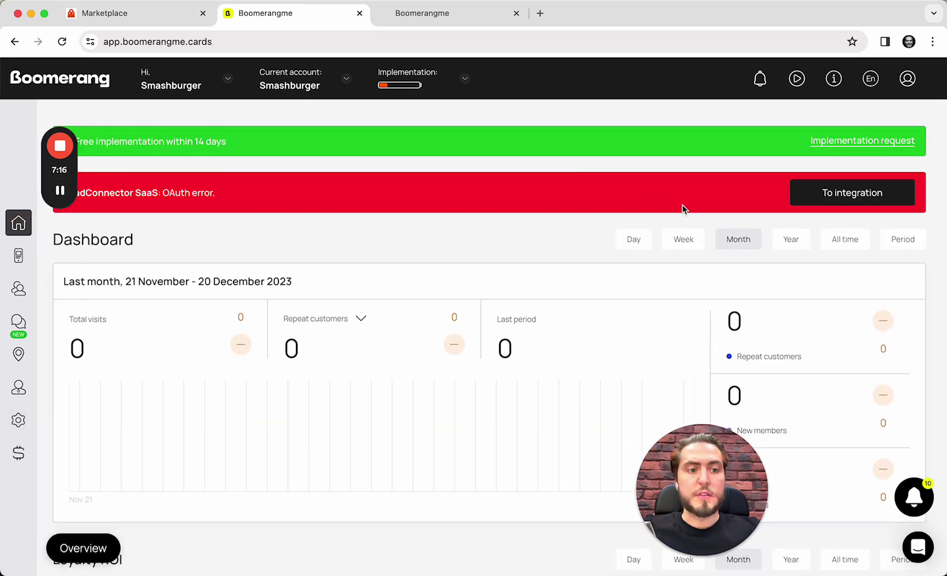
left_click(841, 196)
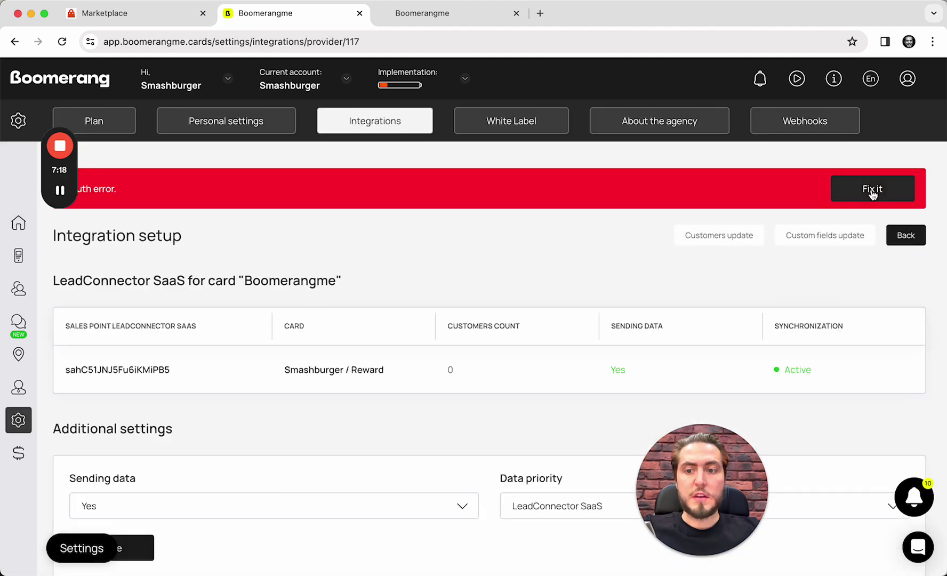
Fix the OAuth error by choosing Smashburger in the GoHighLevel Select an Account list
left_click(872, 190)
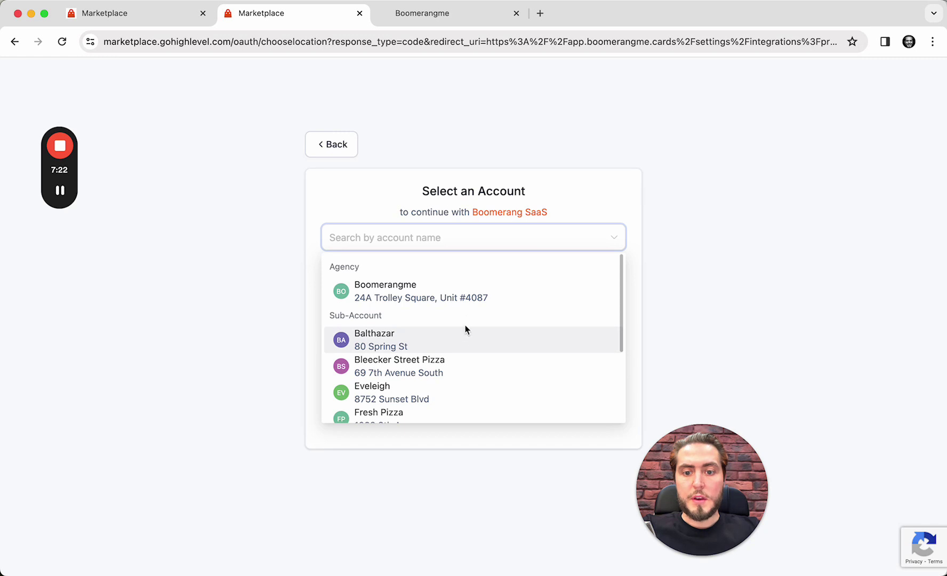
scroll(467, 328, "down", 3)
scroll(466, 333, "down", 3)
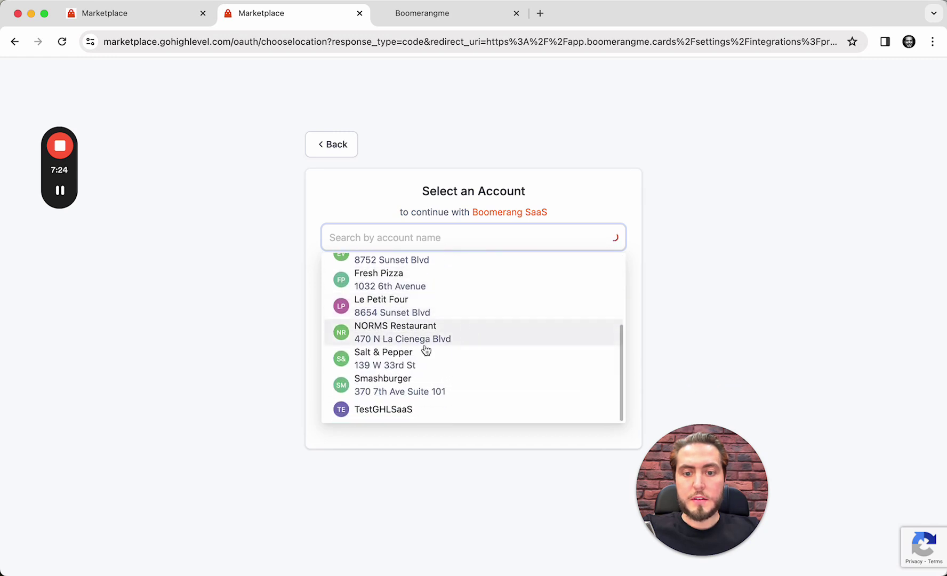
left_click(402, 391)
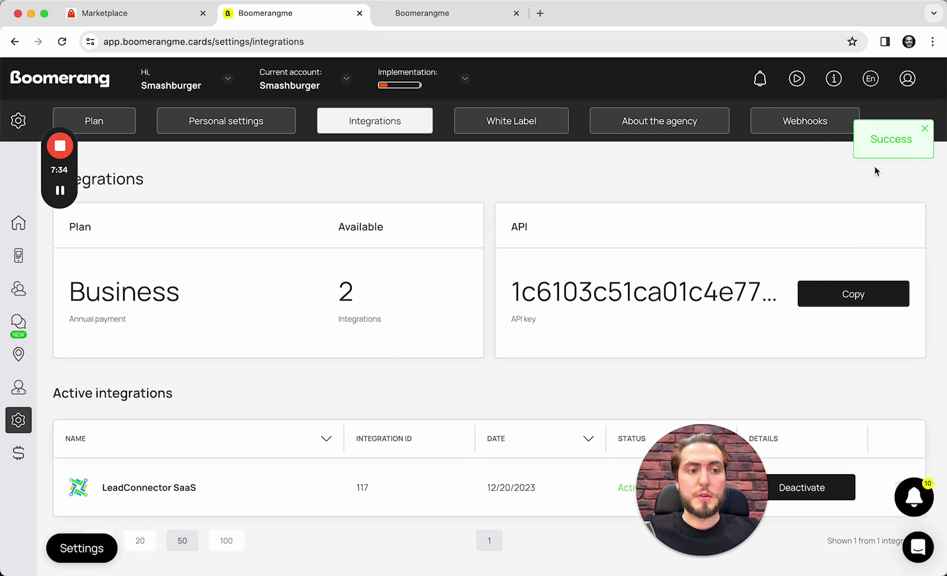
left_click(928, 129)
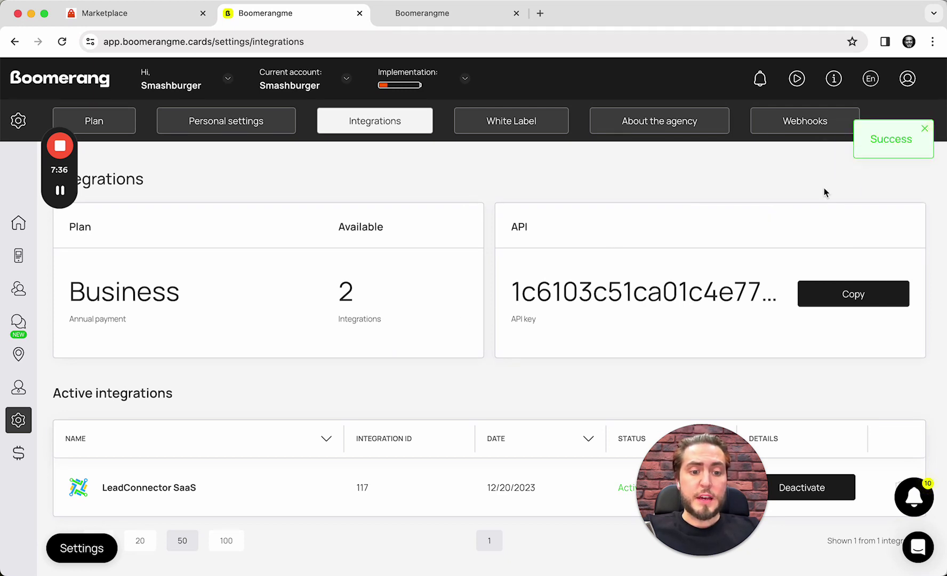
scroll(336, 283, "down", 6)
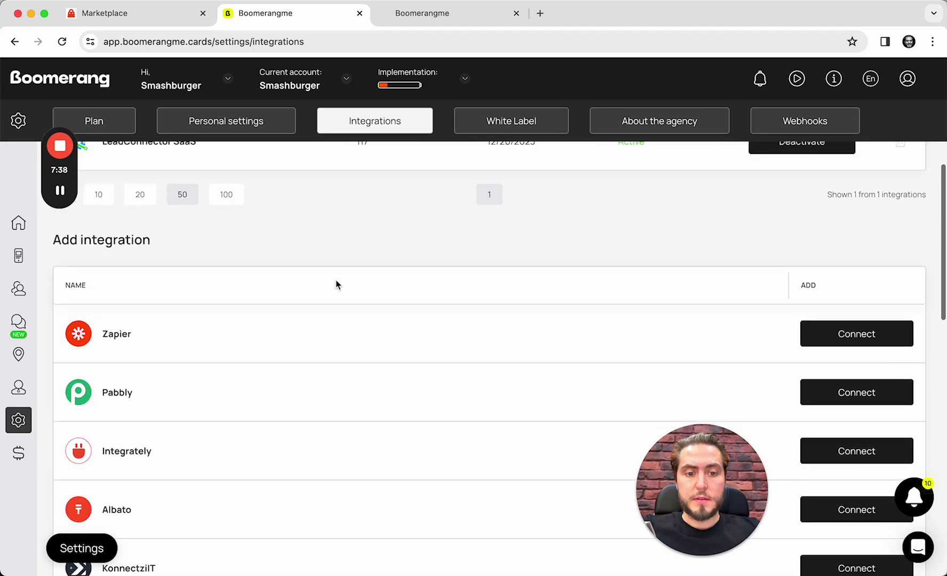
scroll(336, 284, "up", 6)
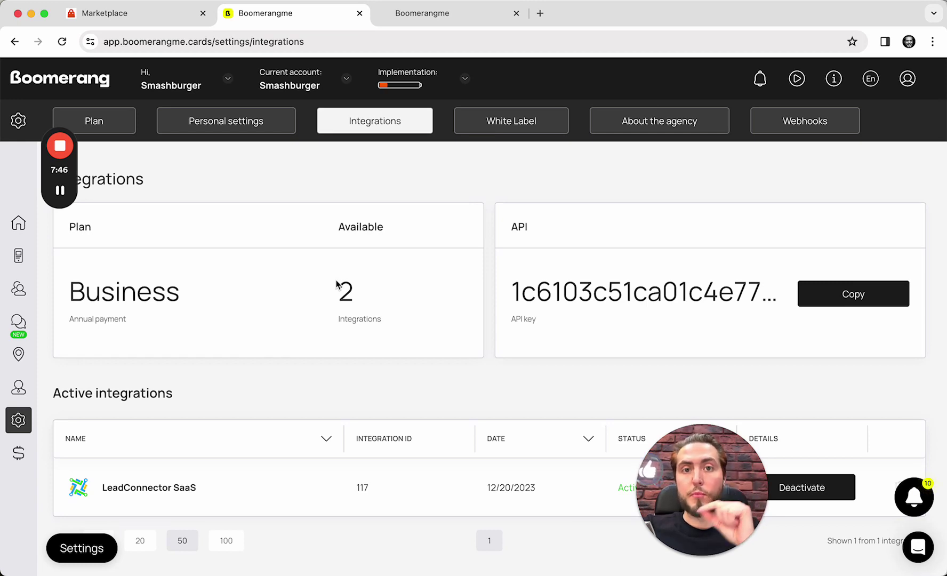
scroll(281, 285, "down", 5)
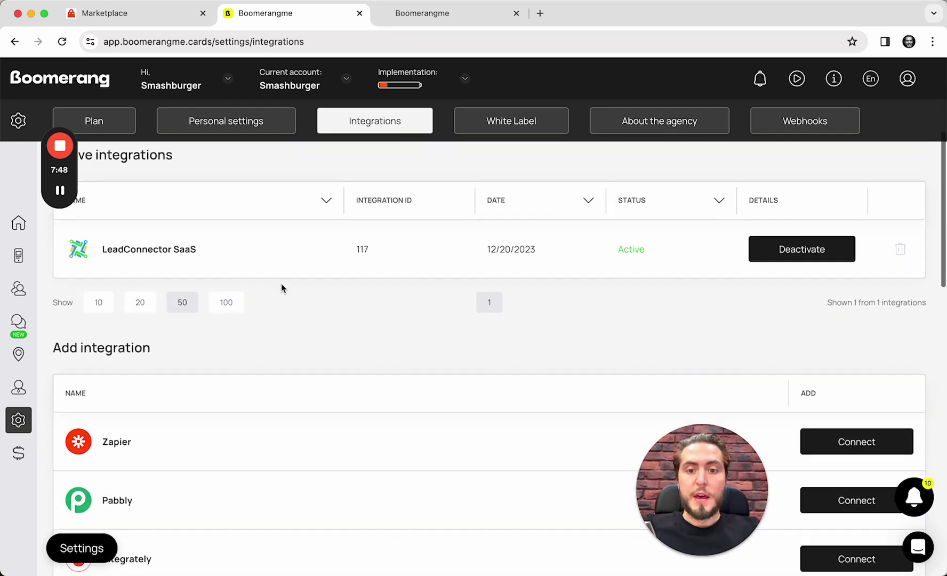
scroll(281, 285, "up", 5)
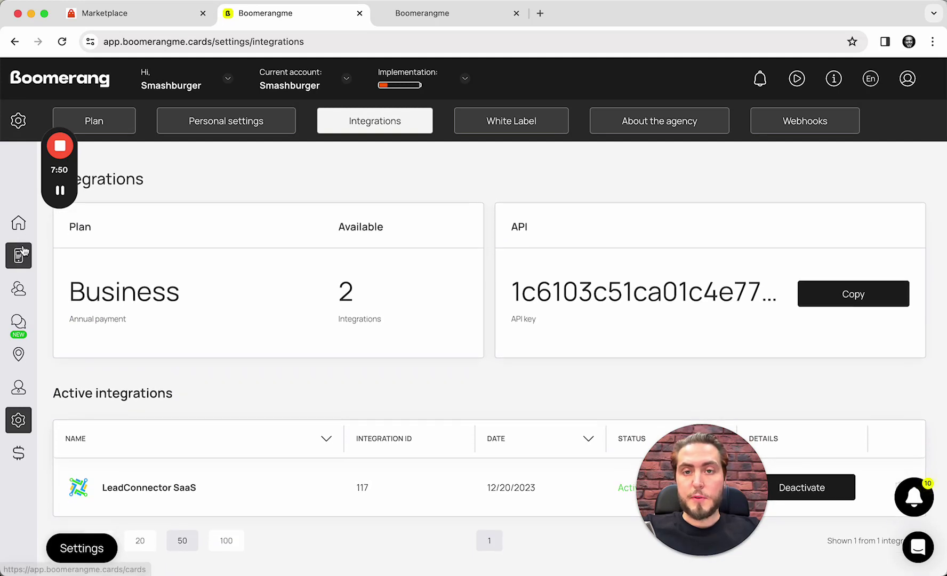